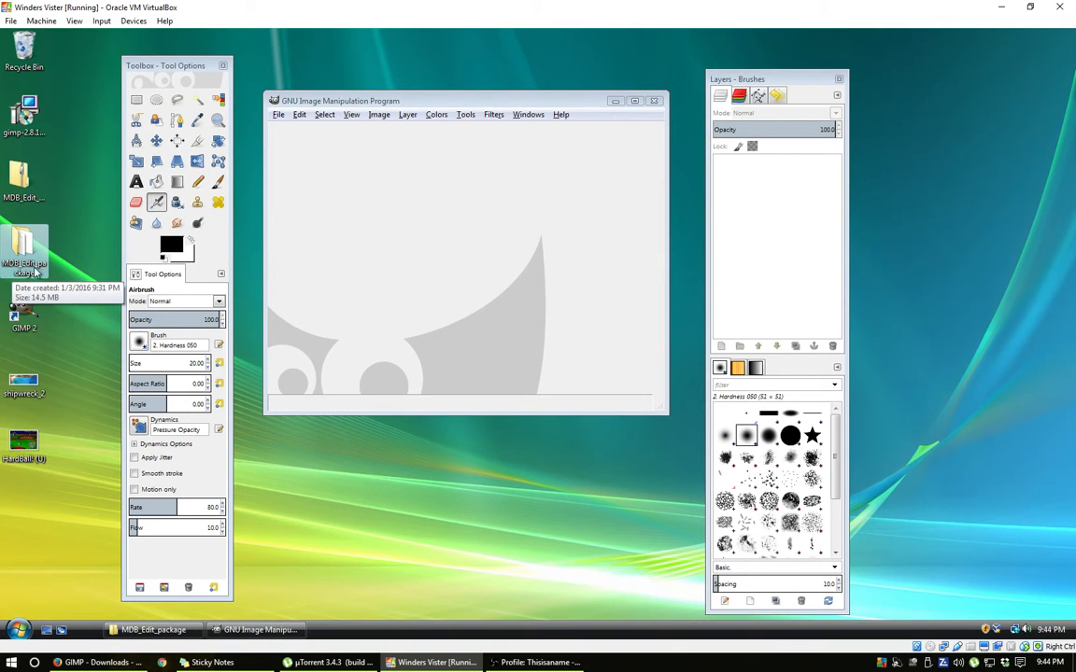
Look over the contents of the MDB_Edit_package desktop folder, including the MDB_Edit_en application, and close the folder
double_click(45, 266)
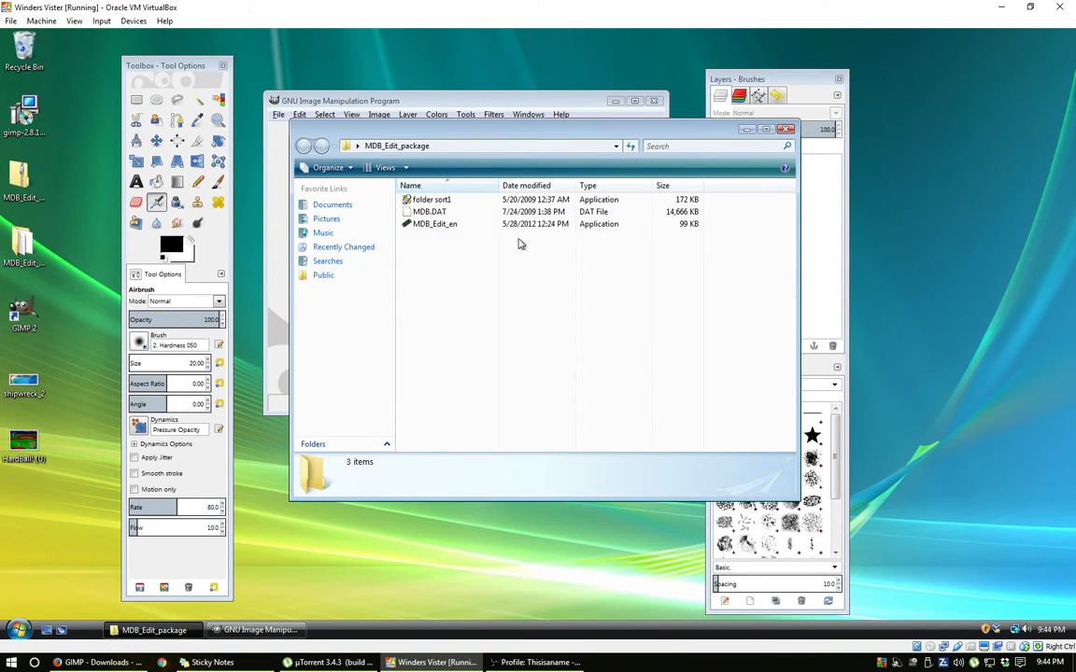
left_click(435, 225)
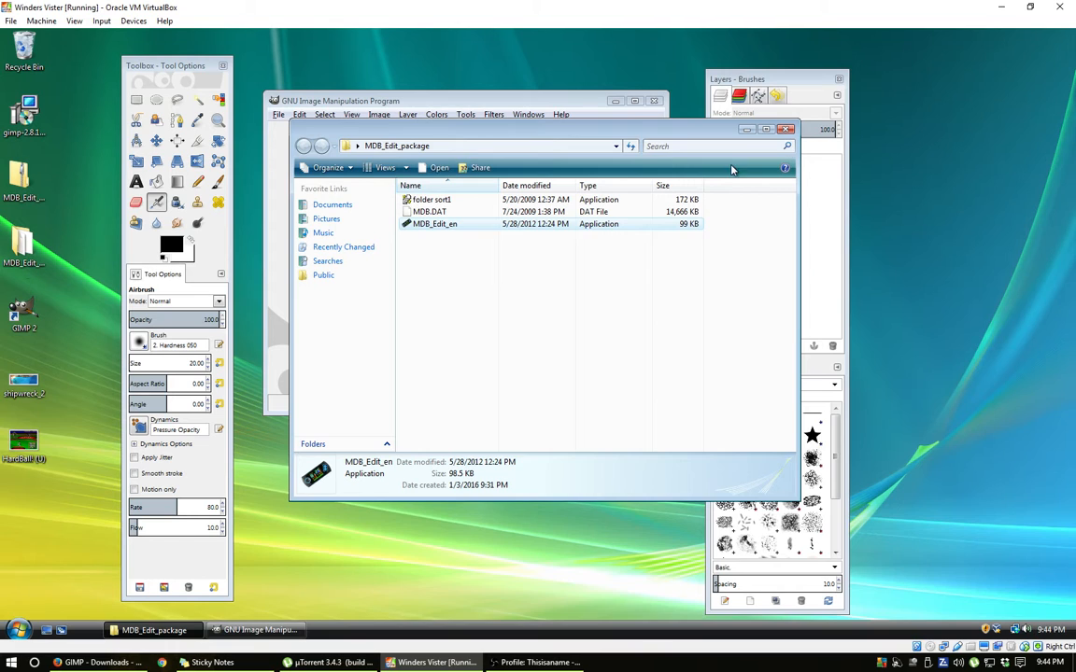
left_click(786, 131)
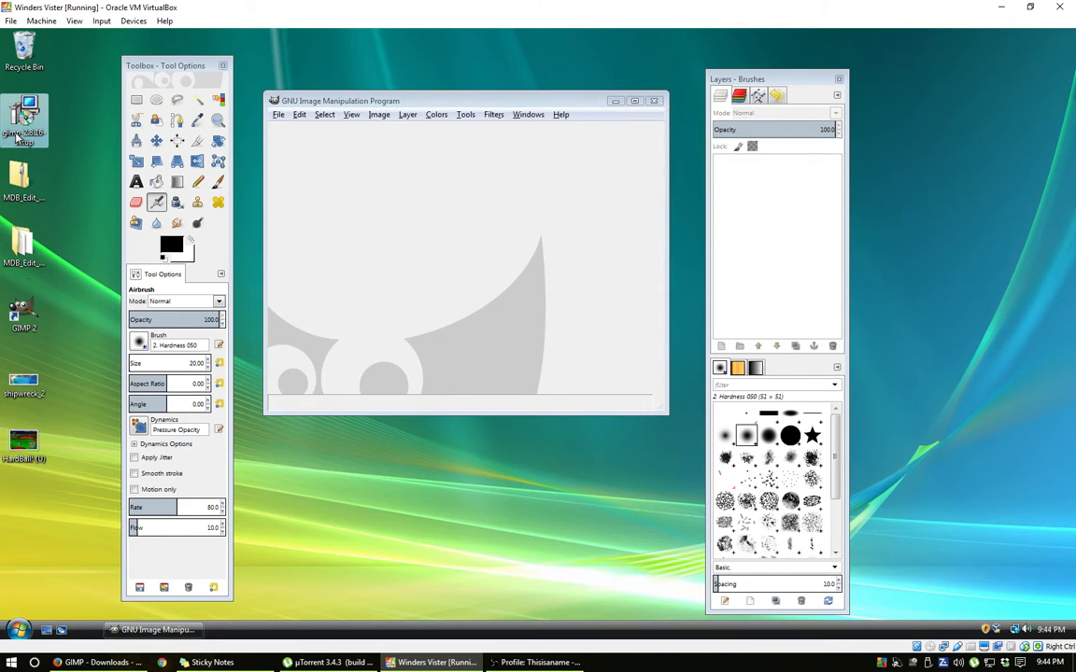
View the GIMP downloads page in the host's web browser and return to the virtual machine
left_click(103, 662)
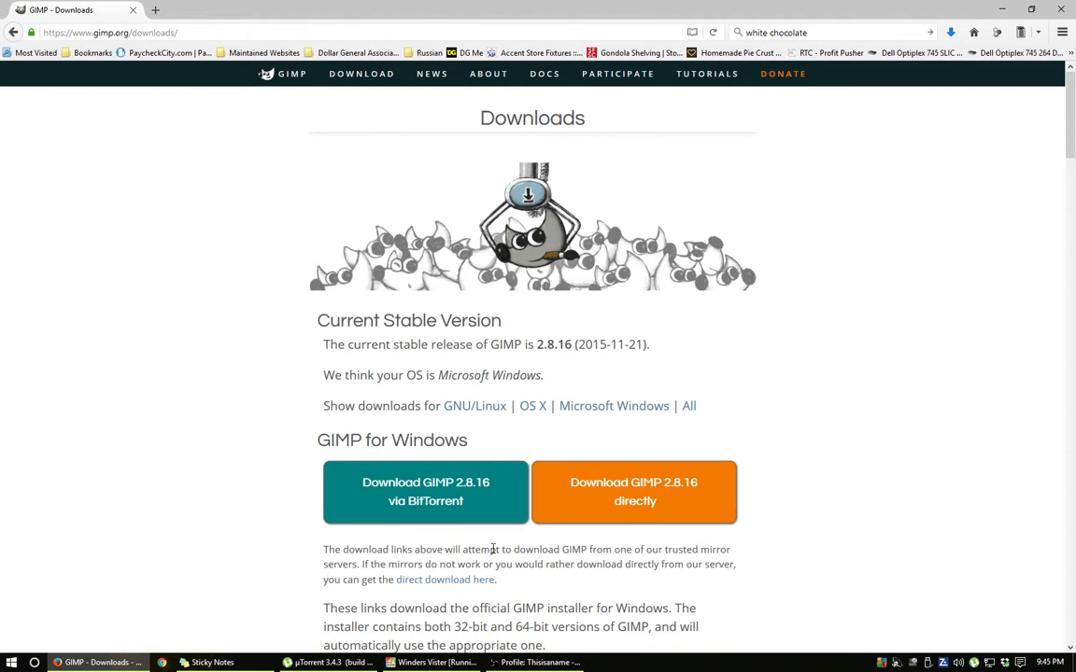
left_click(1004, 11)
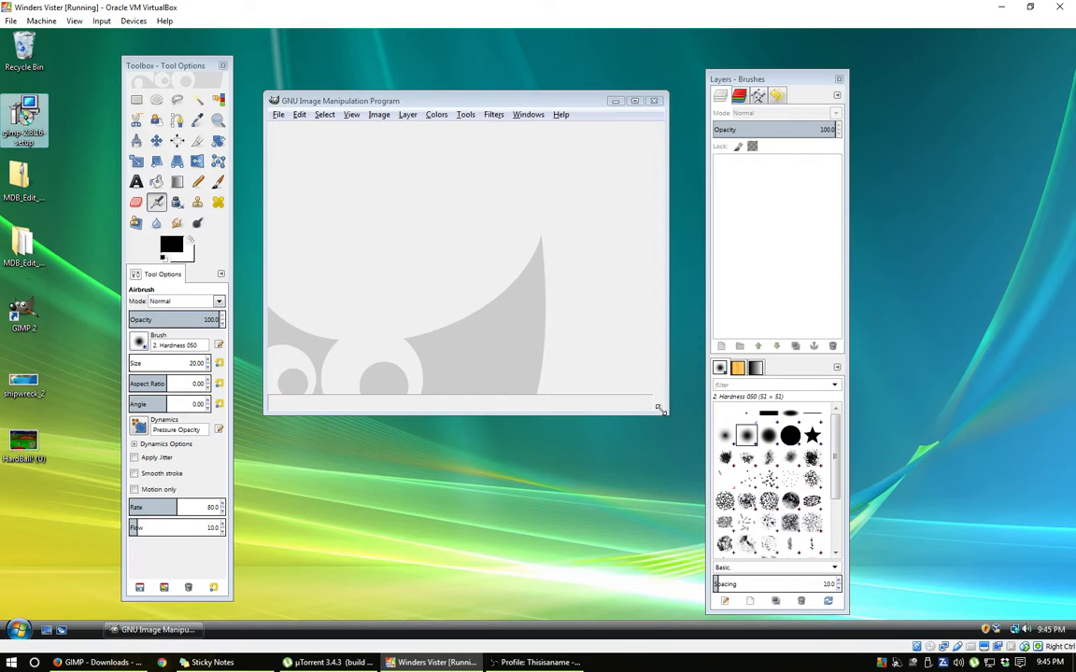
Enlarge the empty image window and reposition it between the toolbox and the layers dock
left_click_drag(659, 409, 699, 443)
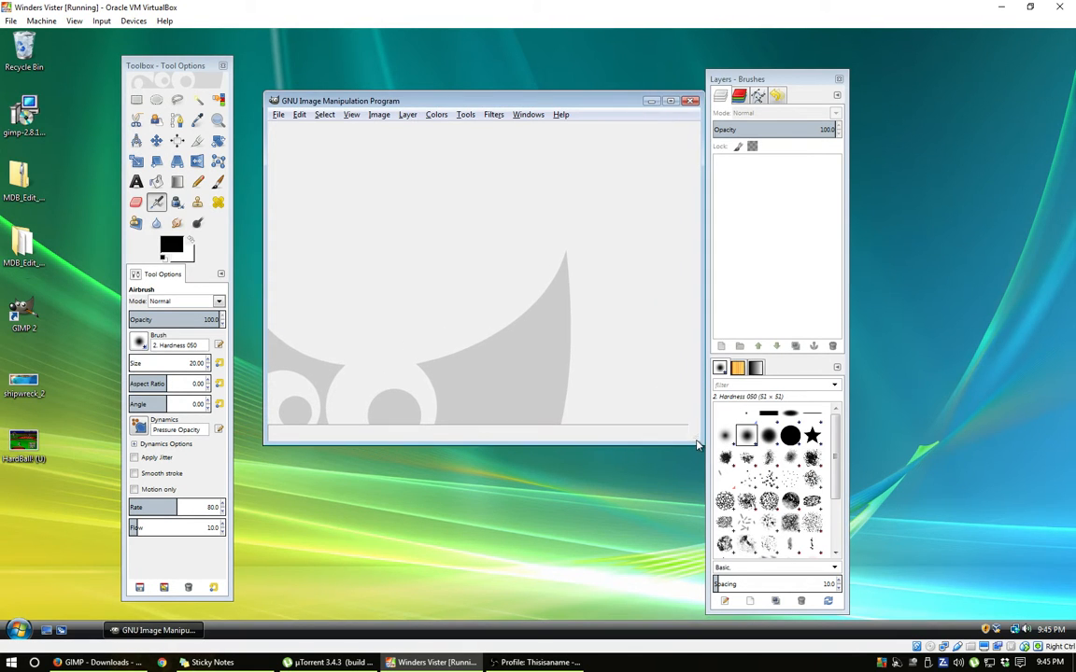
left_click_drag(443, 105, 428, 105)
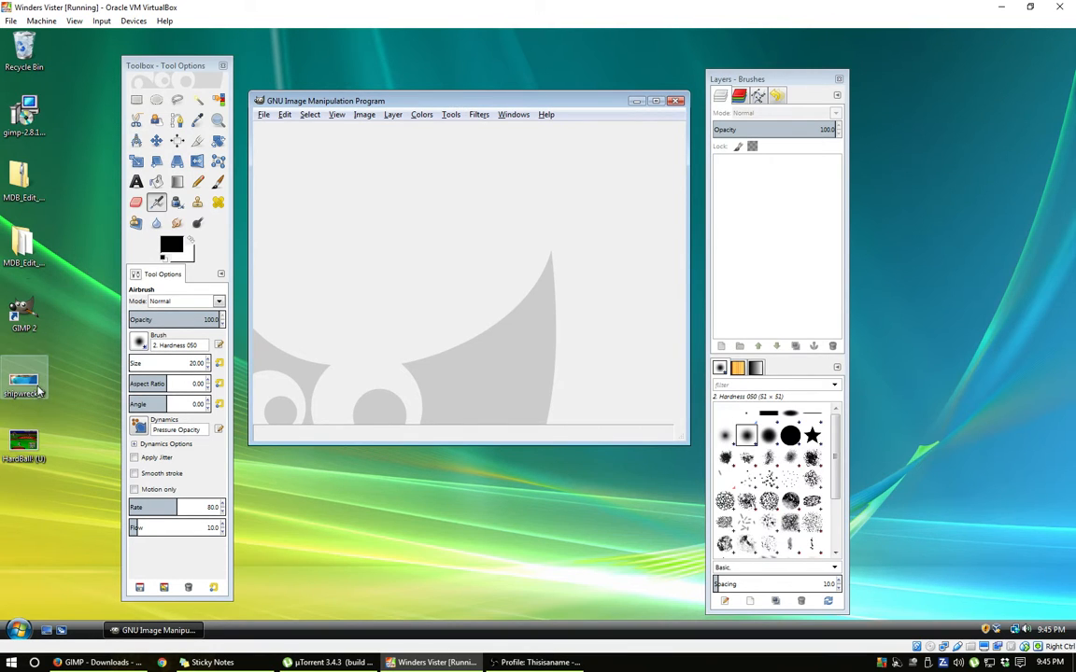
left_click(28, 385)
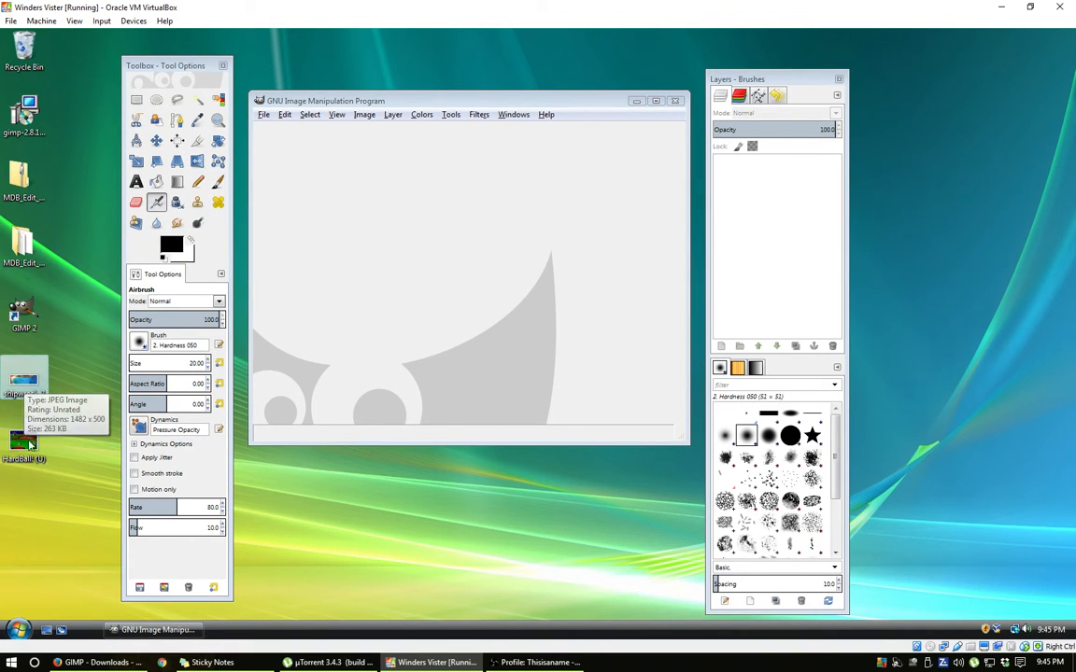
left_click(65, 406)
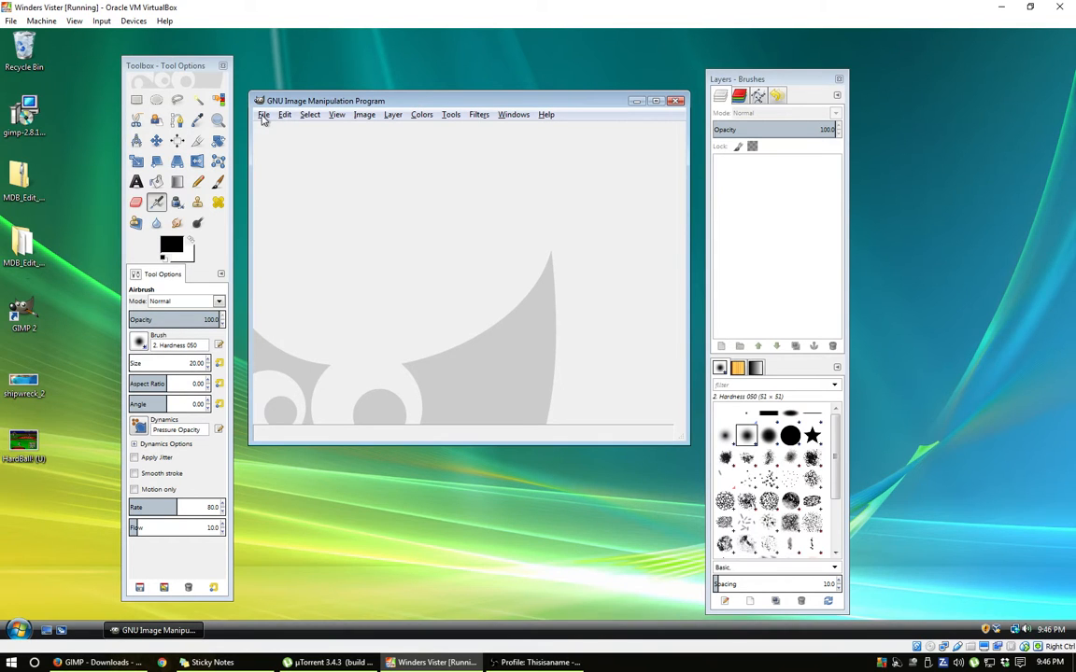
Create a new image 120 pixels wide and 112 pixels high
left_click(263, 114)
left_click(287, 134)
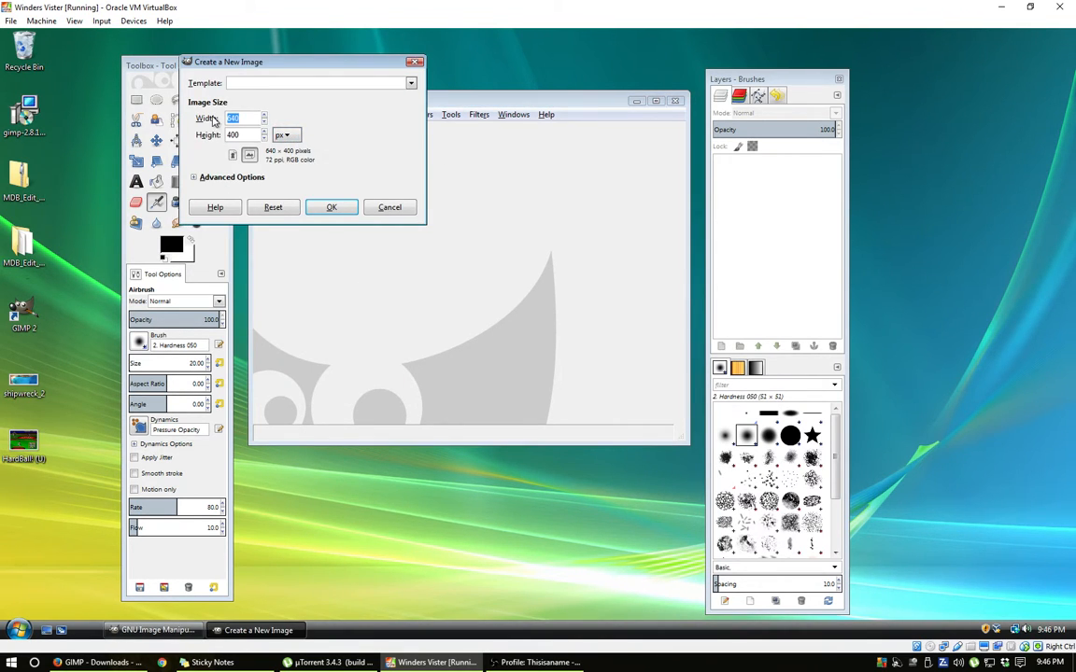
type("120")
key("Tab")
type("112")
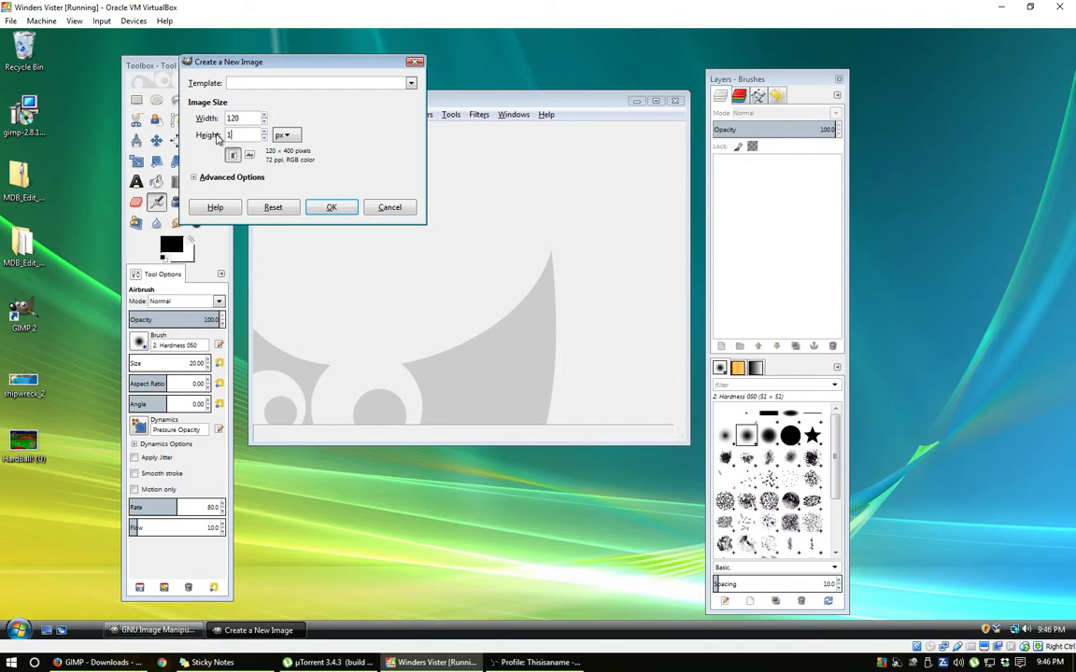
left_click(334, 208)
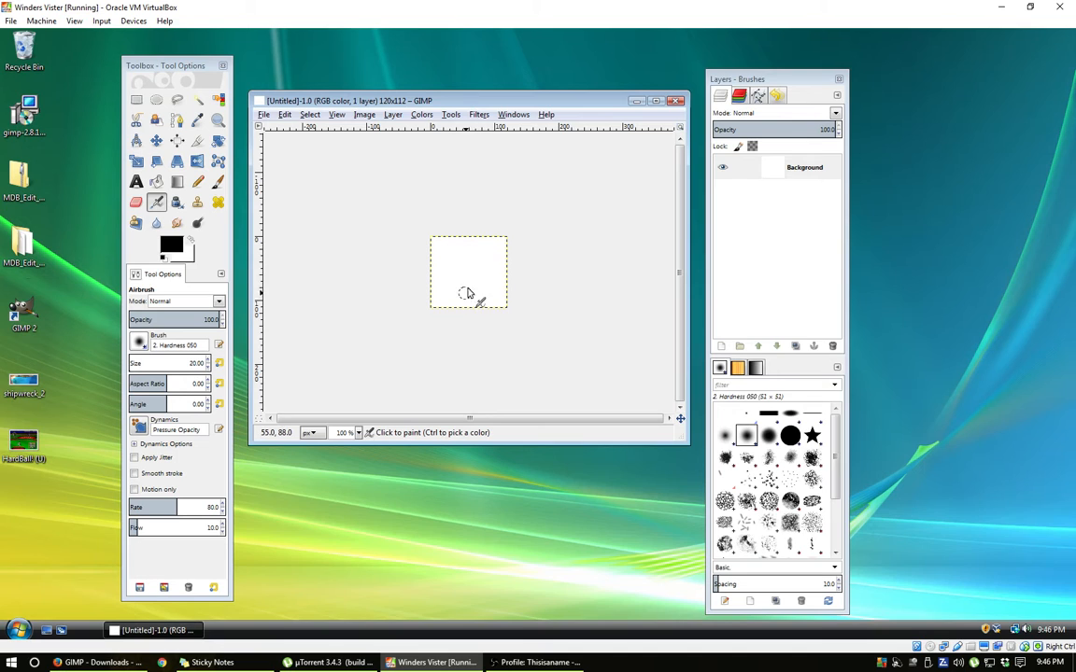
Add the desktop picture shipwreck_2 as a layer and move it so both ships lie inside the canvas
left_click(23, 244)
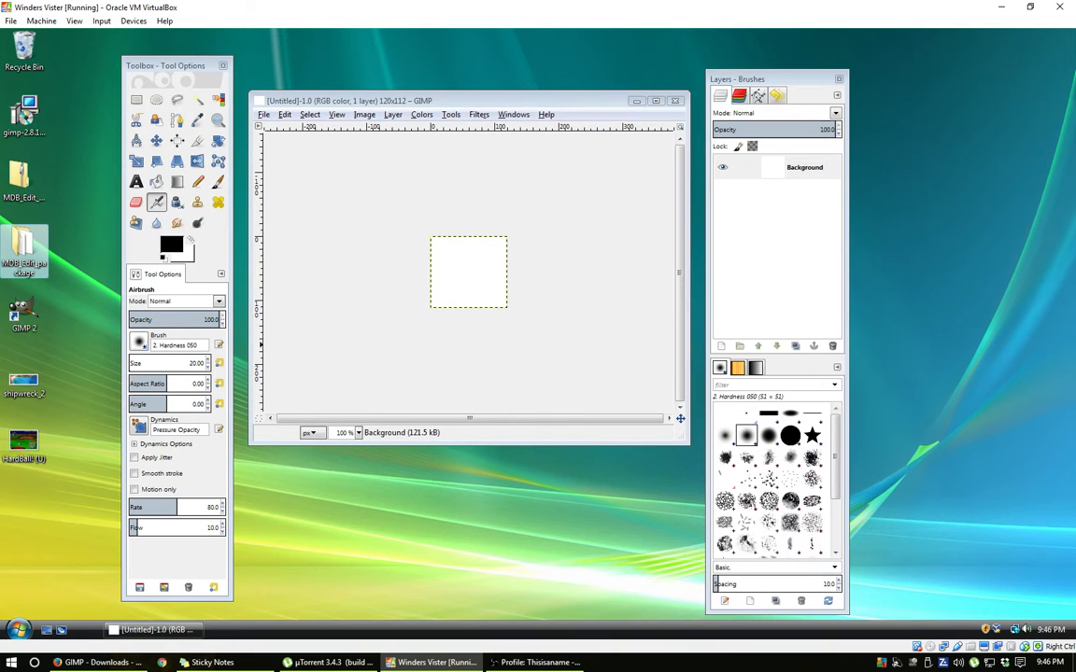
left_click(72, 288)
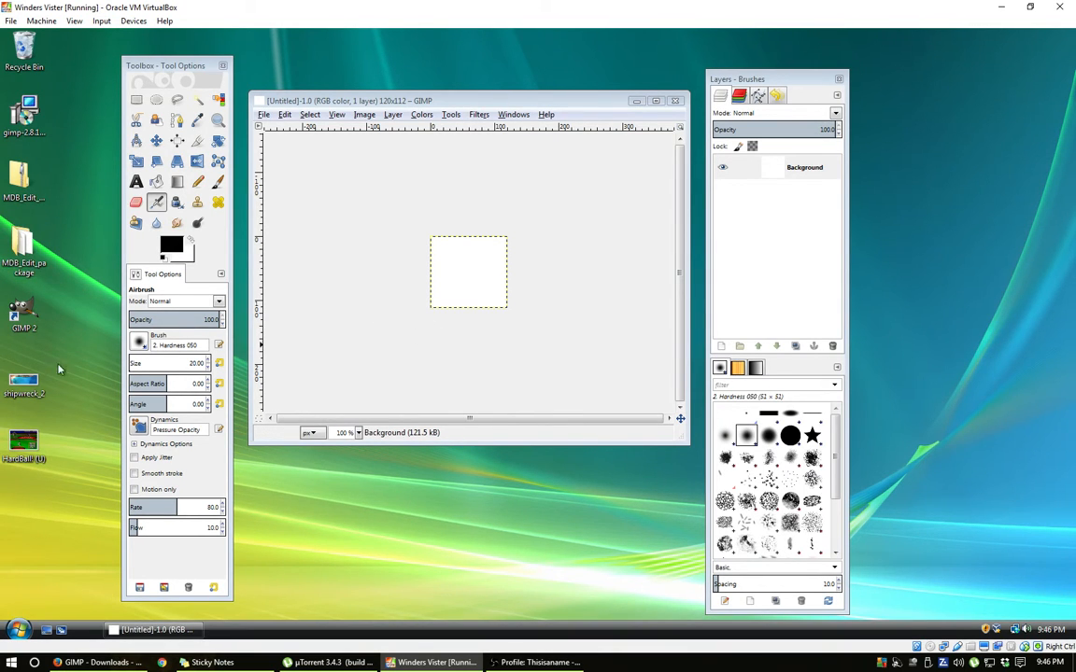
left_click_drag(24, 378, 462, 282)
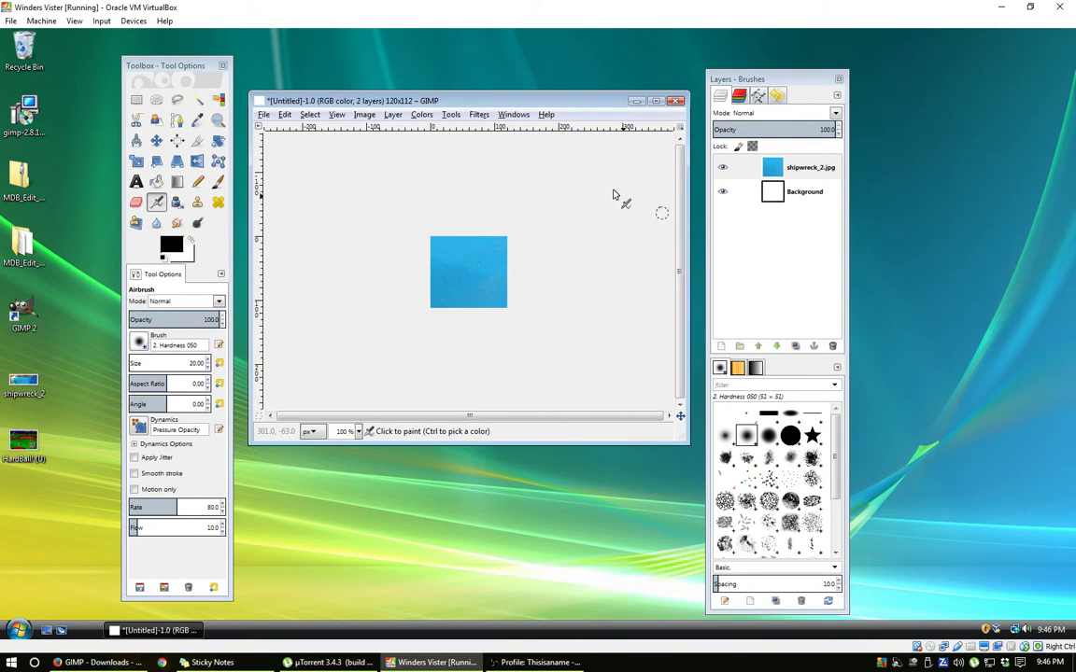
left_click(157, 142)
left_click_drag(487, 298, 819, 339)
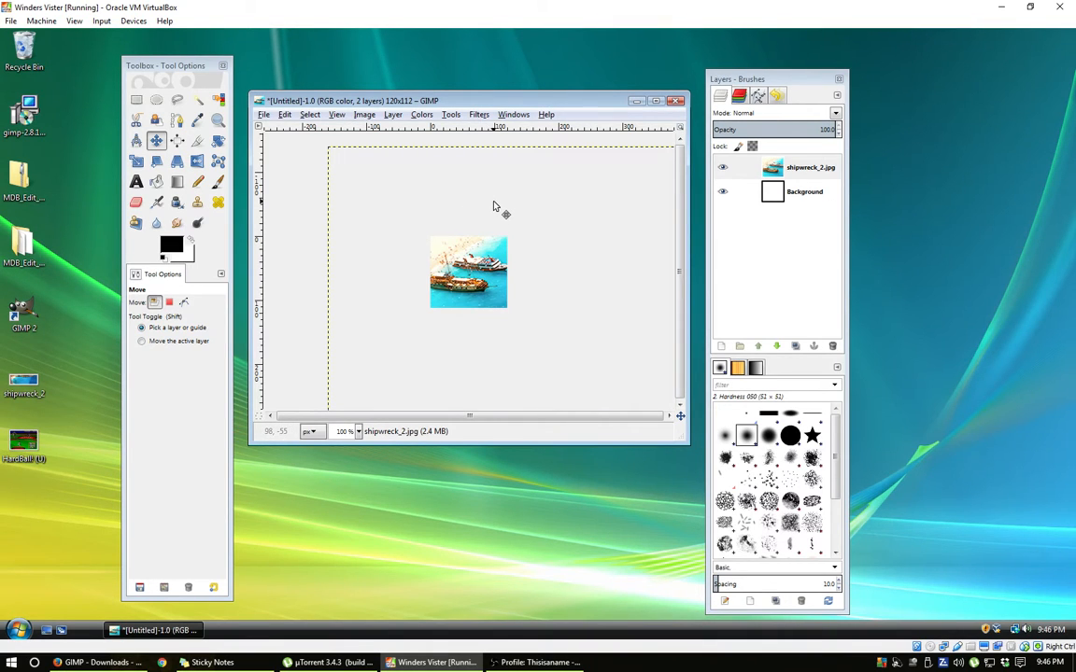
Convert the image to indexed colors using an optimum palette of at most 64 colors, and nudge the shipwreck layer slightly
left_click(361, 114)
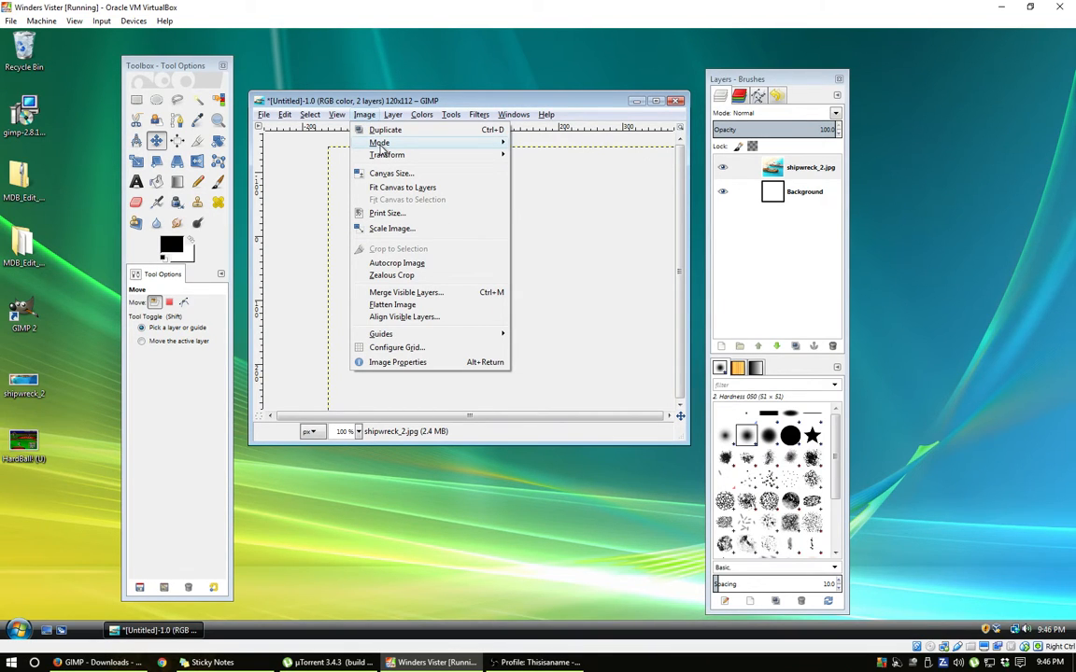
mouse_move(378, 143)
left_click(559, 170)
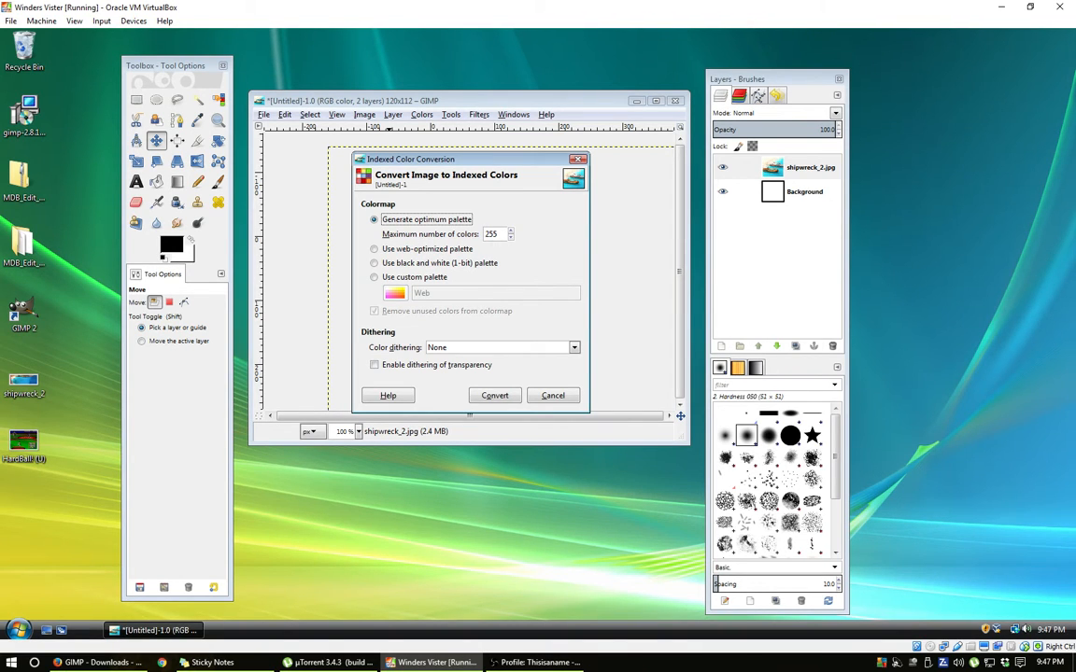
double_click(487, 235)
type("64")
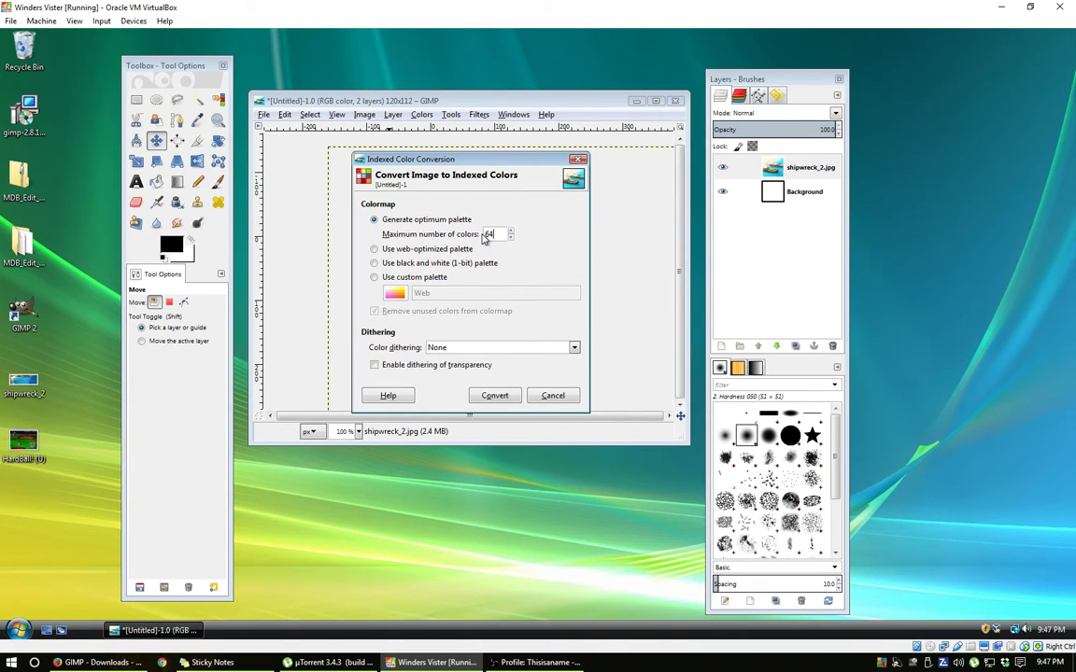
left_click(498, 397)
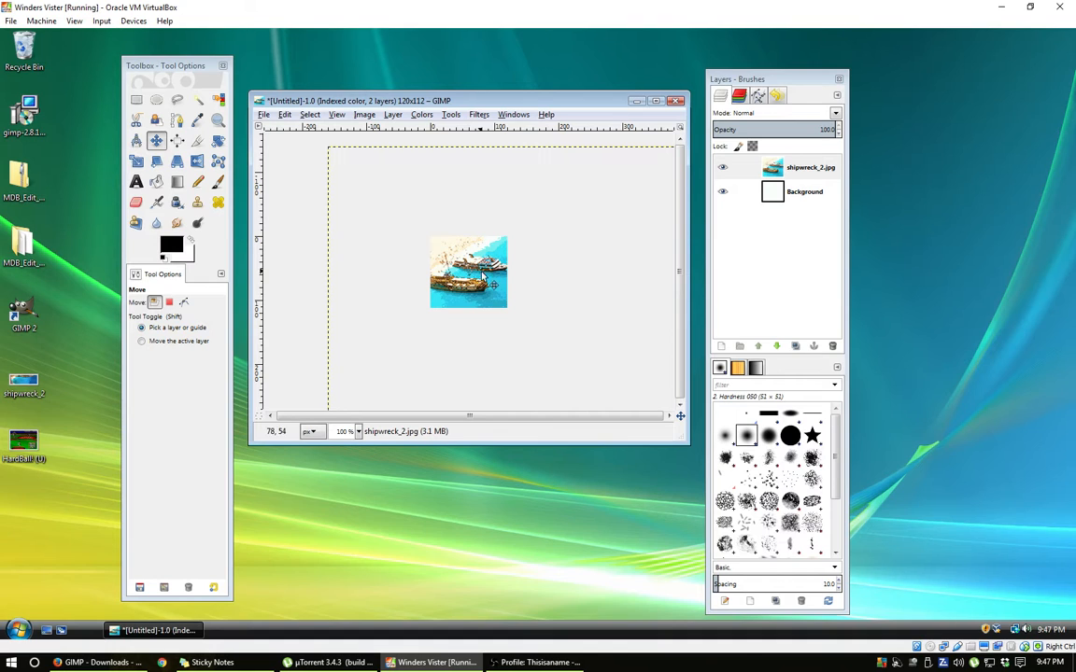
mouse_move(547, 298)
left_mouse_down()
mouse_move(412, 258)
mouse_move(387, 329)
mouse_move(550, 295)
left_mouse_up()
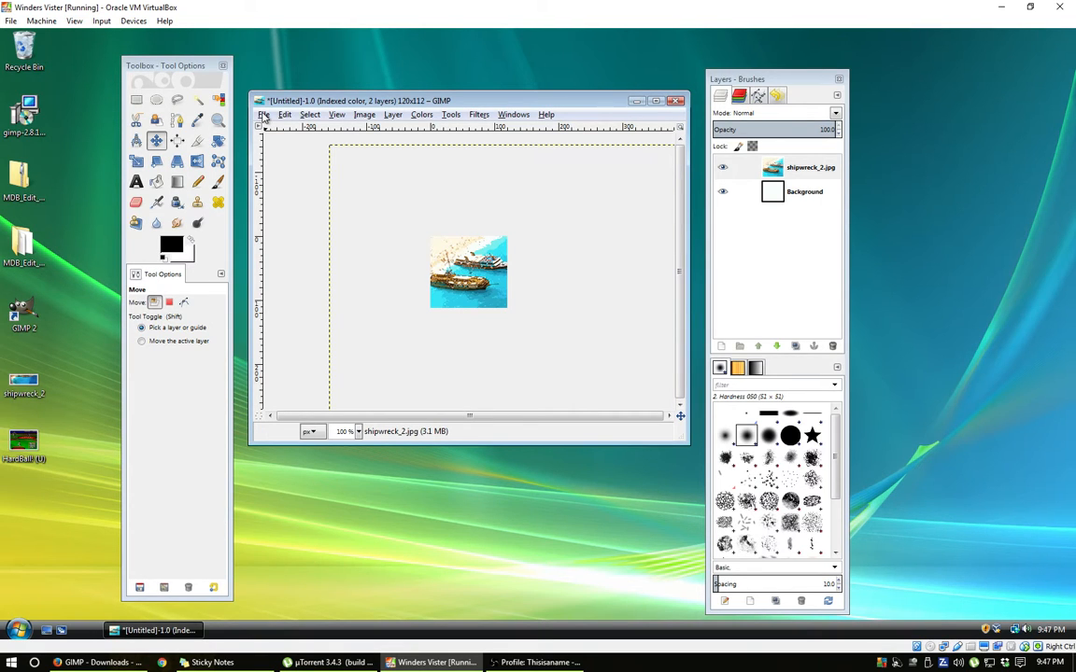
Start an export of the image to the Desktop folder with the file name test1.png
left_click(265, 115)
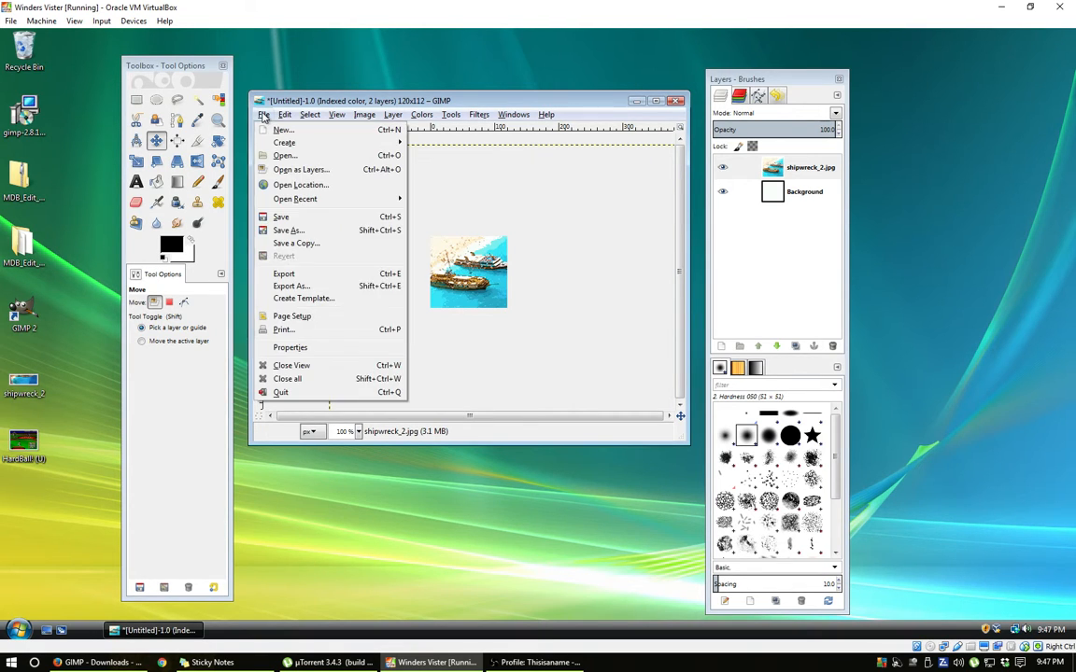
left_click(312, 290)
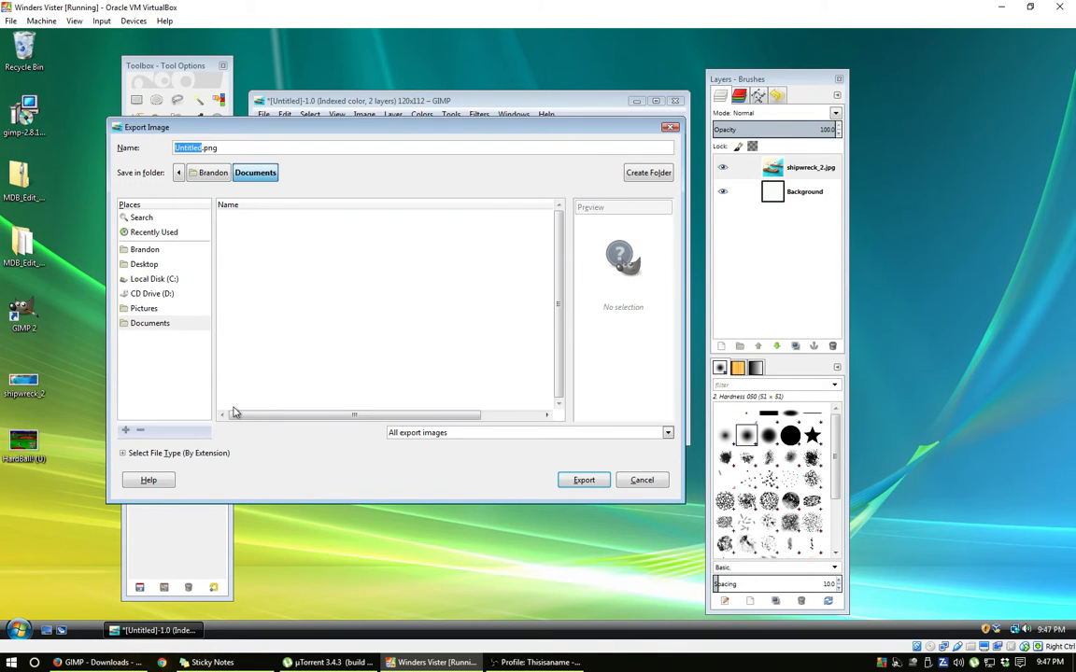
left_click(145, 265)
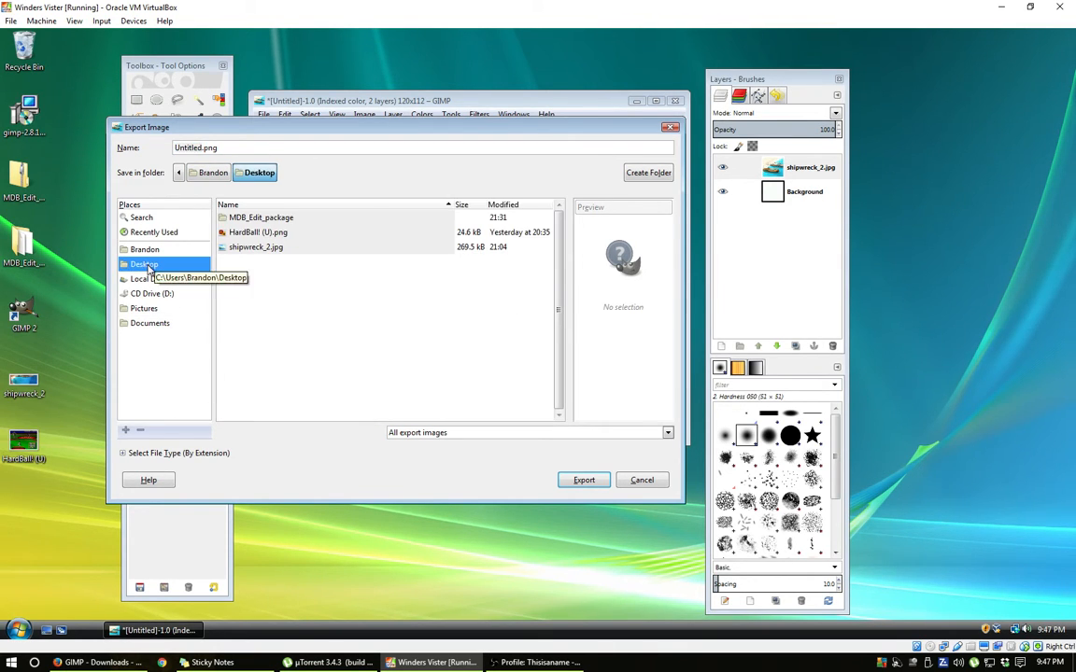
left_click(348, 316)
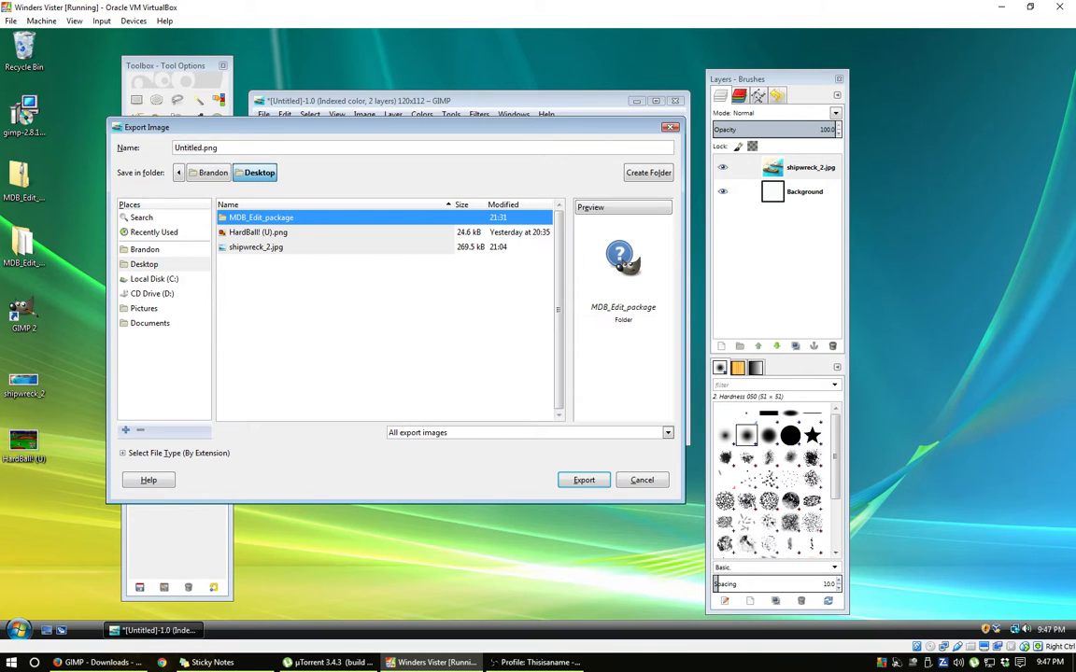
double_click(199, 148)
left_click(205, 149)
left_click_drag(205, 148, 151, 149)
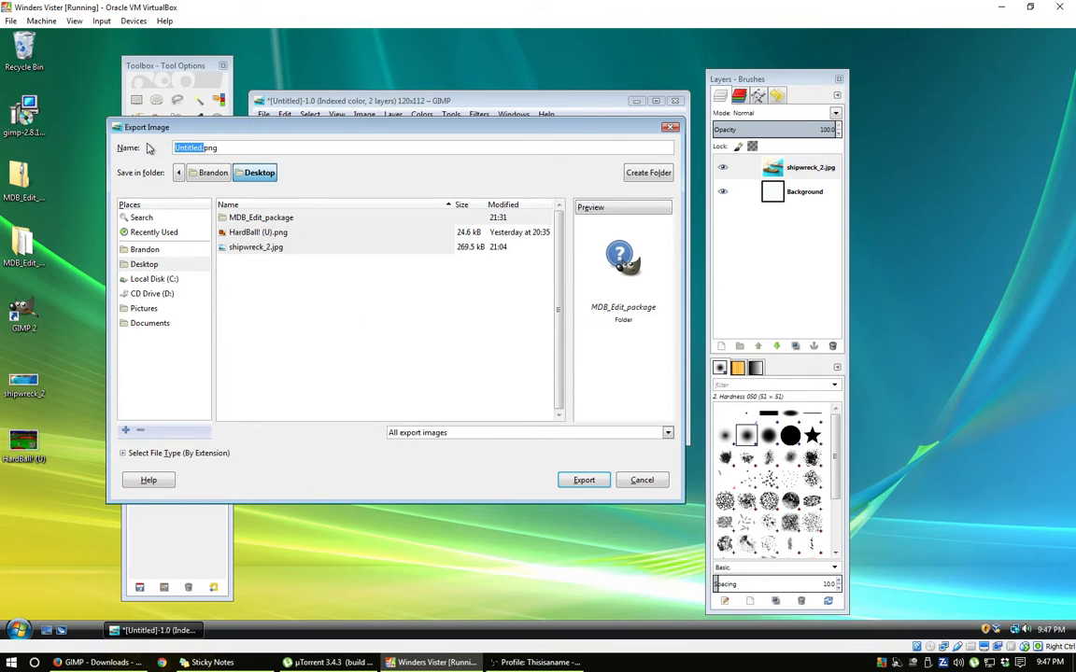
type("test1")
Browse the available export file types and export the image as PNG with the default export options
left_click(533, 432)
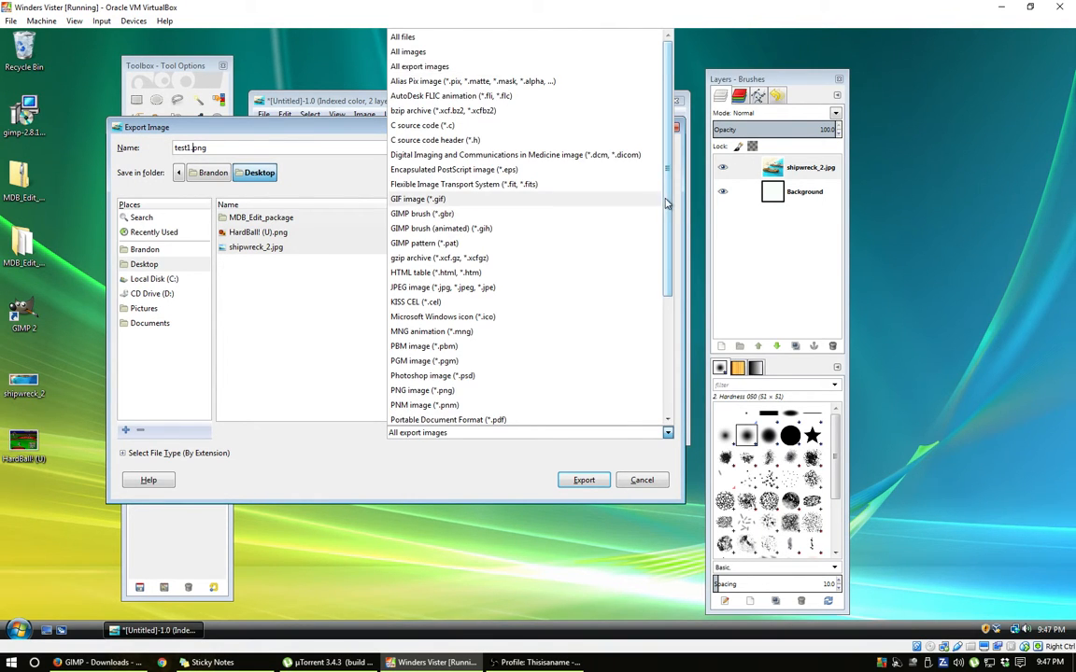
scroll(659, 317, "down", 5)
scroll(659, 318, "up", 5)
scroll(523, 243, "down", 1)
scroll(523, 280, "up", 1)
left_click(342, 315)
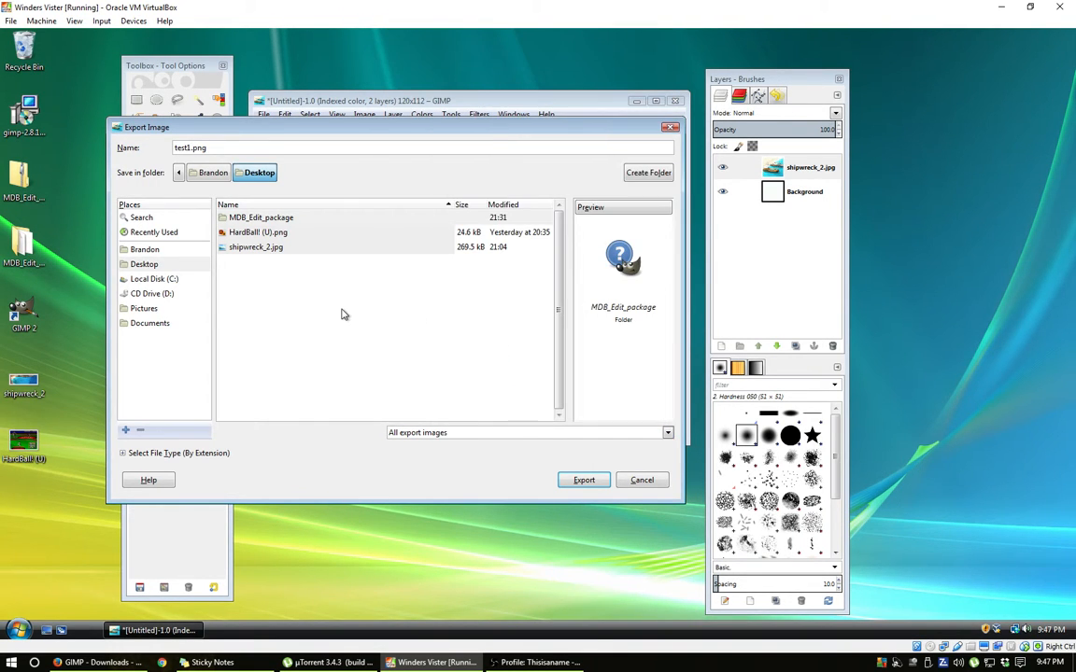
left_click(586, 481)
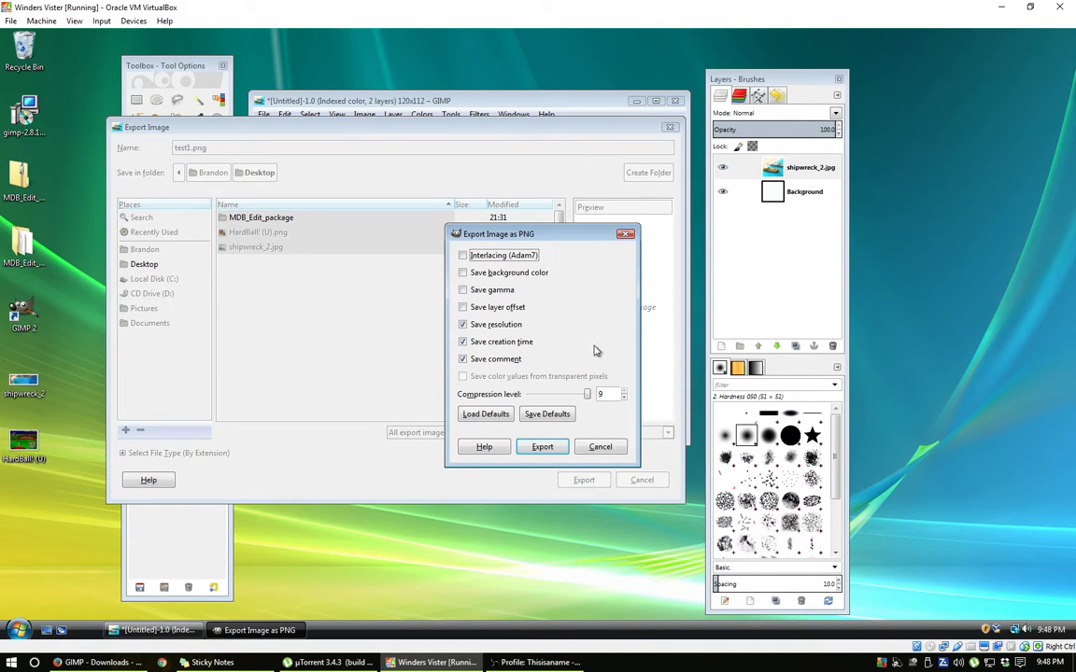
left_click(542, 447)
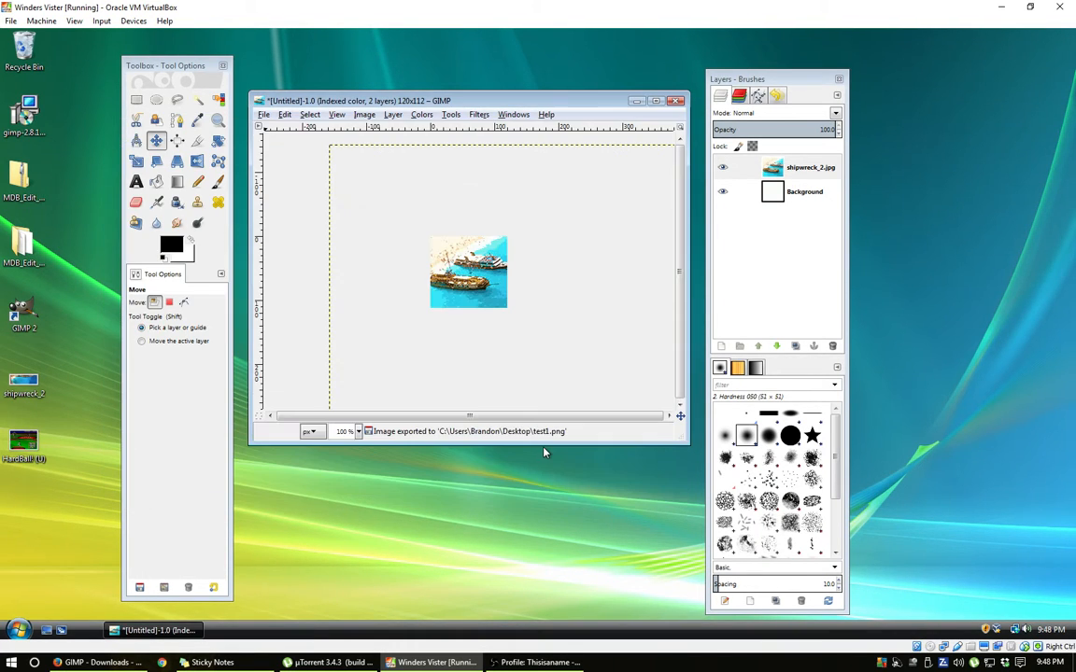
Minimize the image editor and examine the general and detailed properties of the exported test1 file on the desktop
left_click(635, 101)
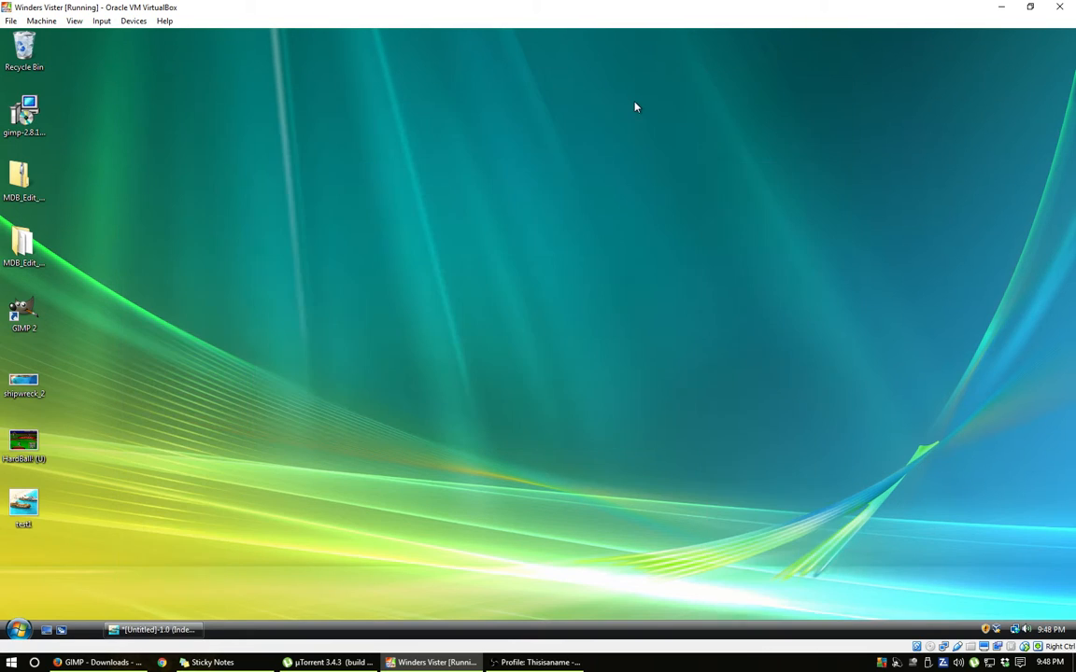
right_click(52, 502)
left_click(66, 492)
left_click_drag(105, 311, 417, 222)
left_click(422, 233)
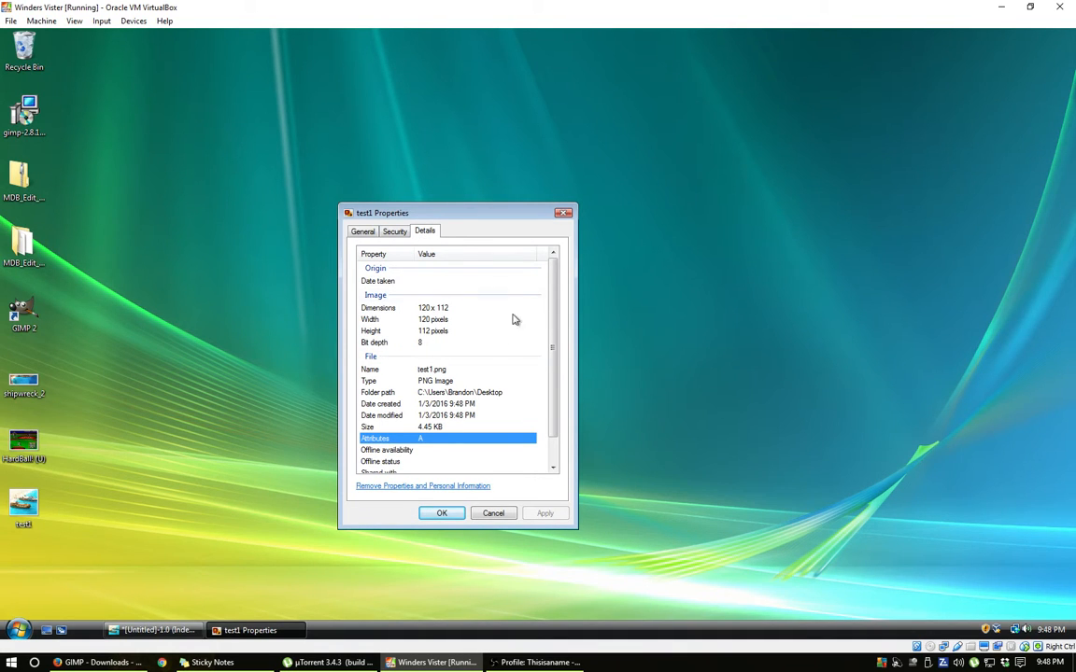
left_click(363, 231)
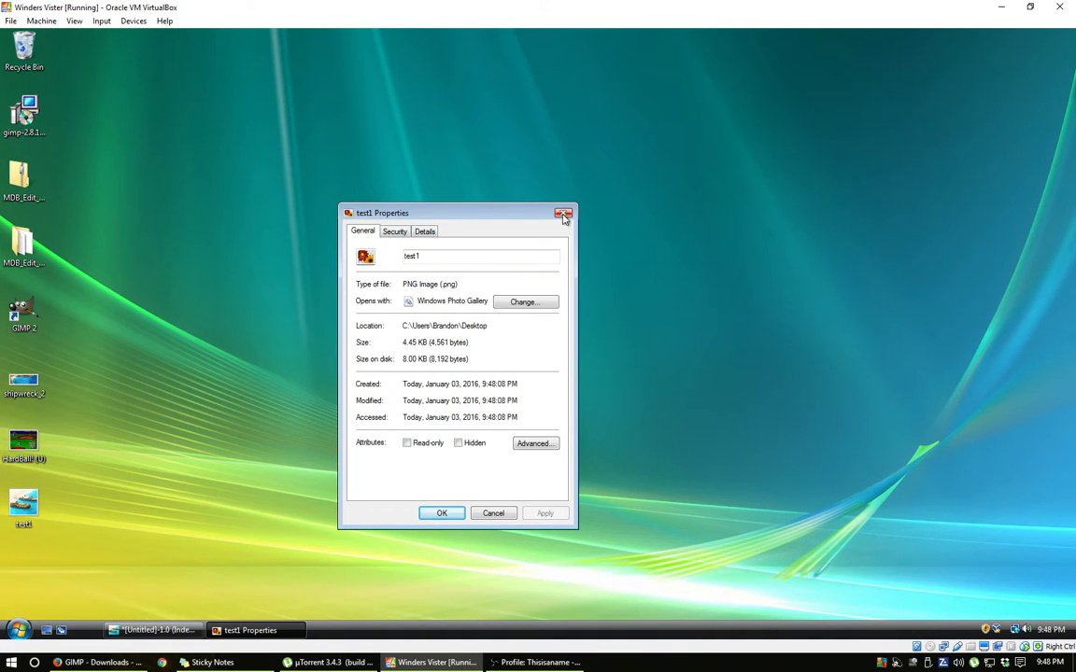
left_click(563, 213)
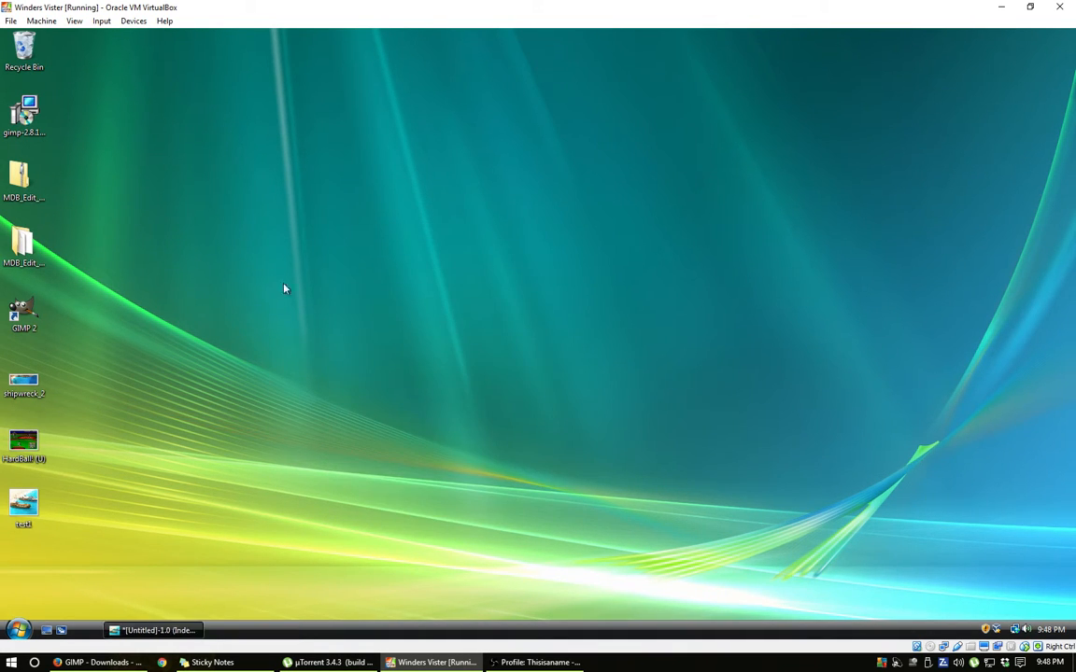
Open the MDB_Edit_package folder on the desktop, launch MDB_Edit_en and add a list entry named test1
left_click(20, 247)
double_click(20, 247)
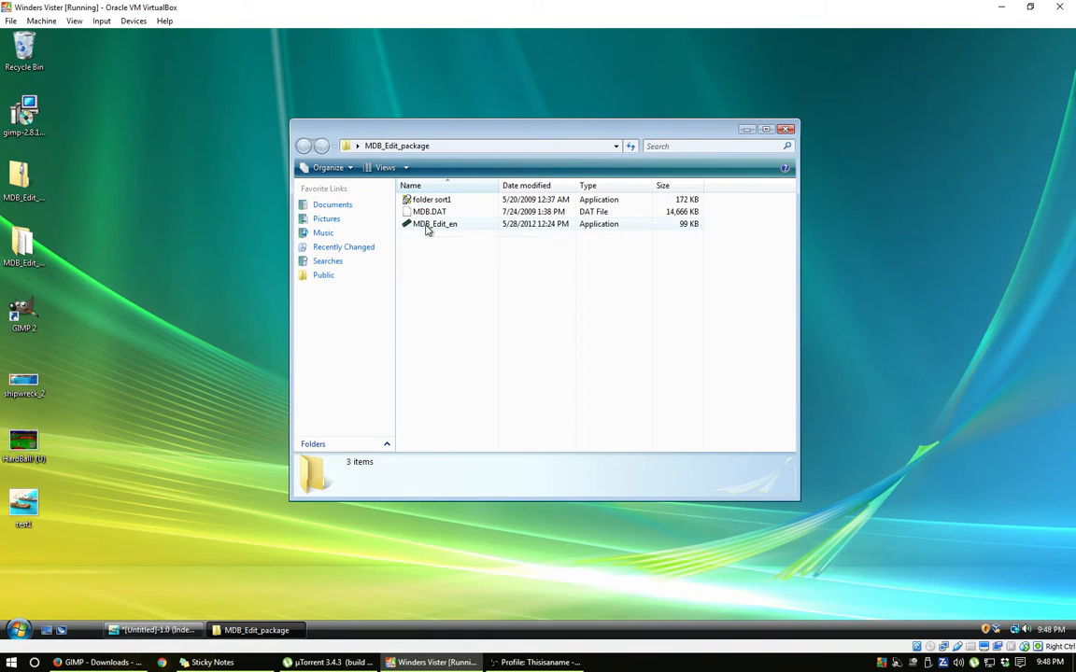
double_click(432, 225)
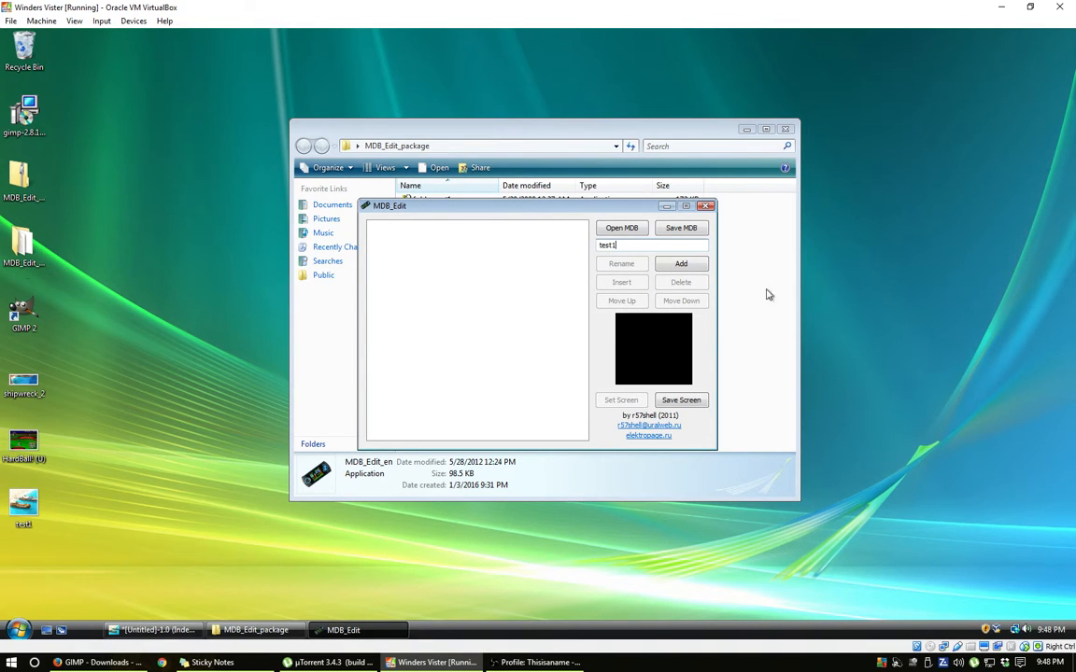
left_click(682, 265)
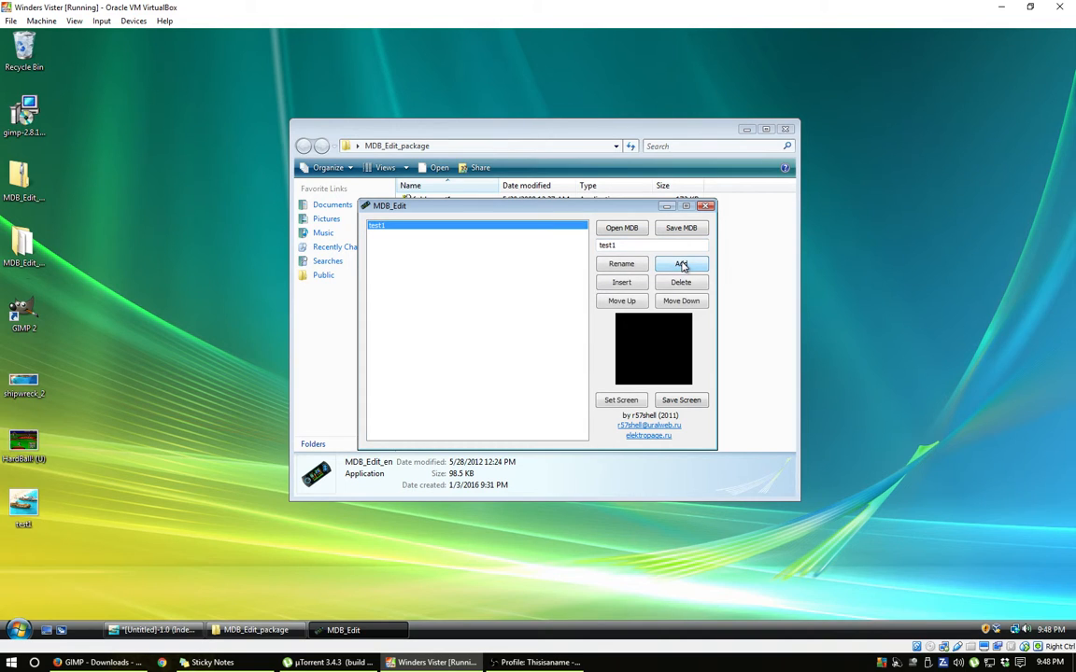
Set the test1 picture from the Desktop folder as the screen image of the test1 entry
left_click(619, 400)
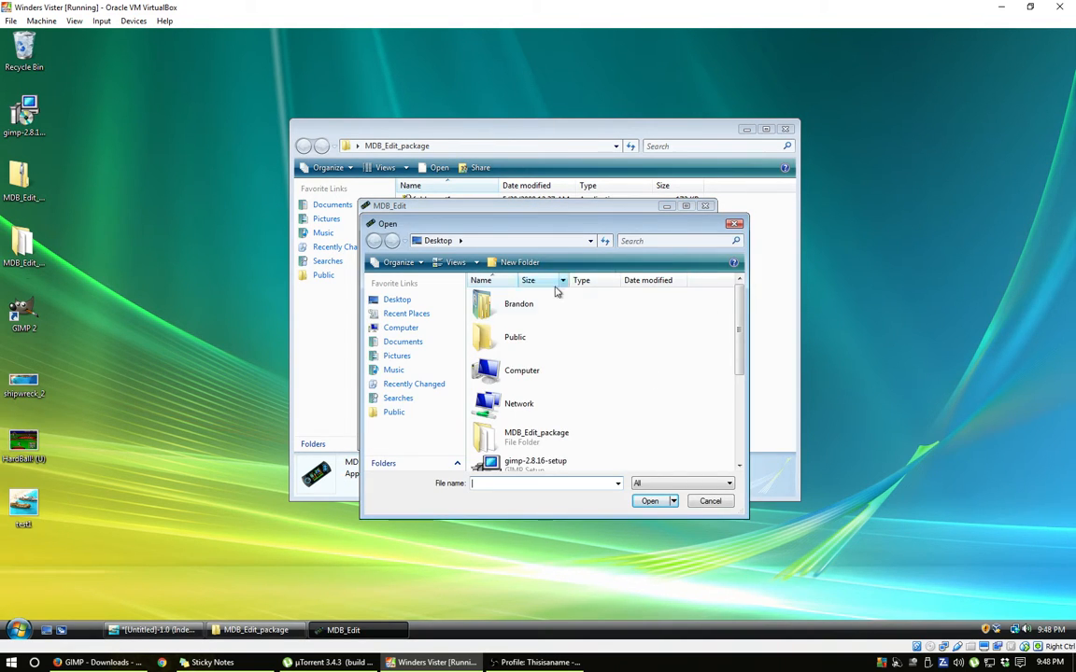
left_click_drag(734, 327, 733, 437)
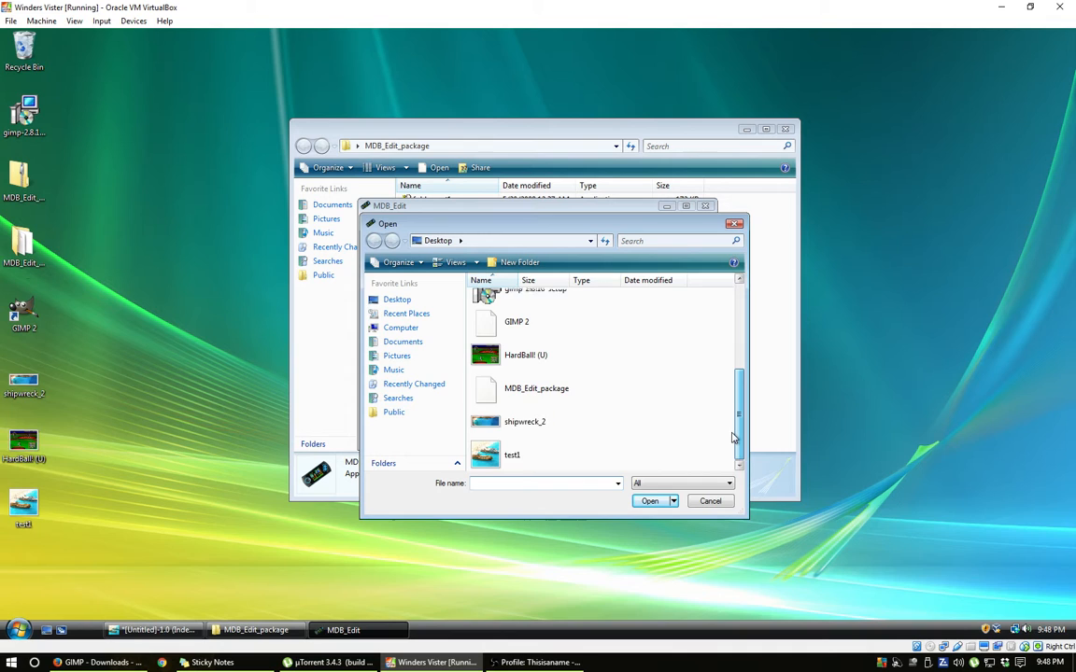
left_click(509, 450)
left_click(649, 500)
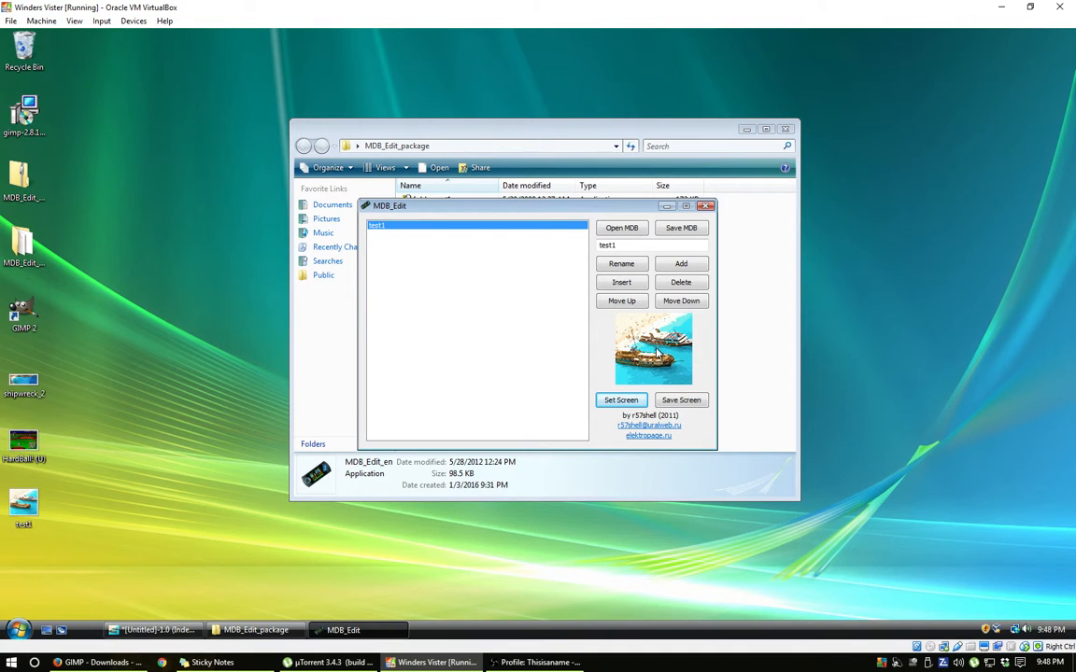
Switch back to GIMP and place the HardBall! (U) desktop picture as a layer in the indexed shipwreck image
left_click(22, 446)
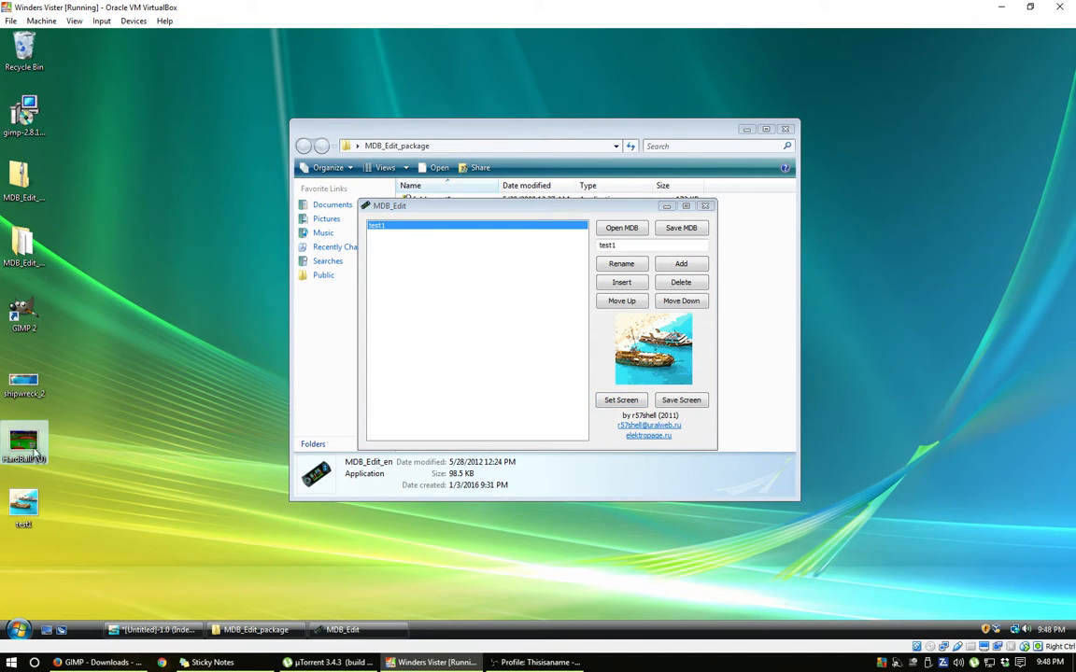
left_click(163, 632)
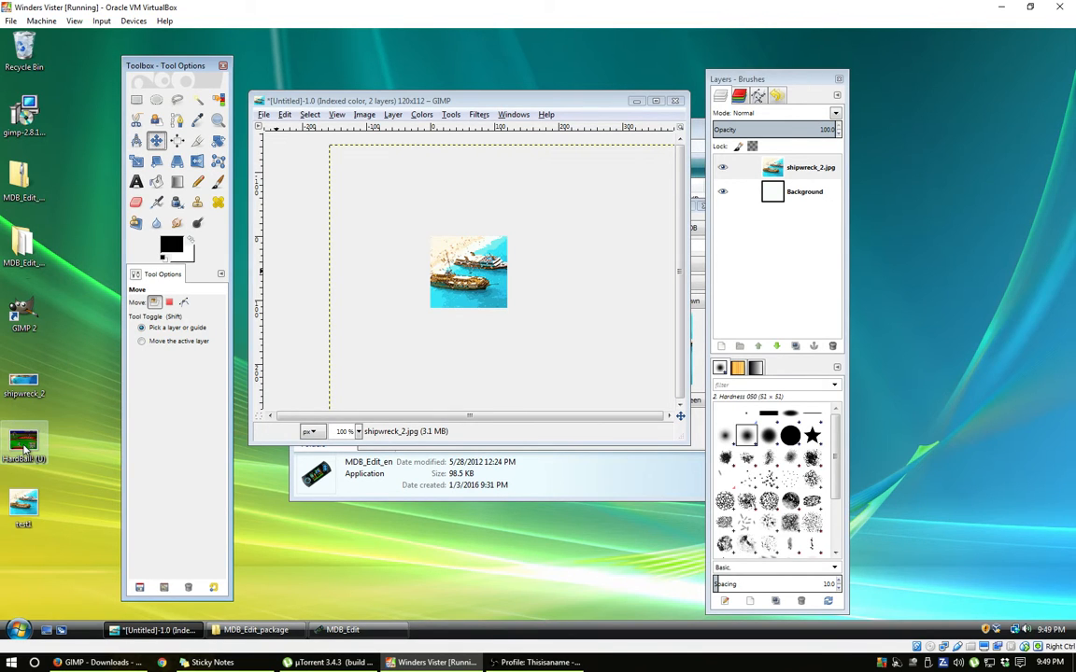
left_click_drag(25, 450, 465, 307)
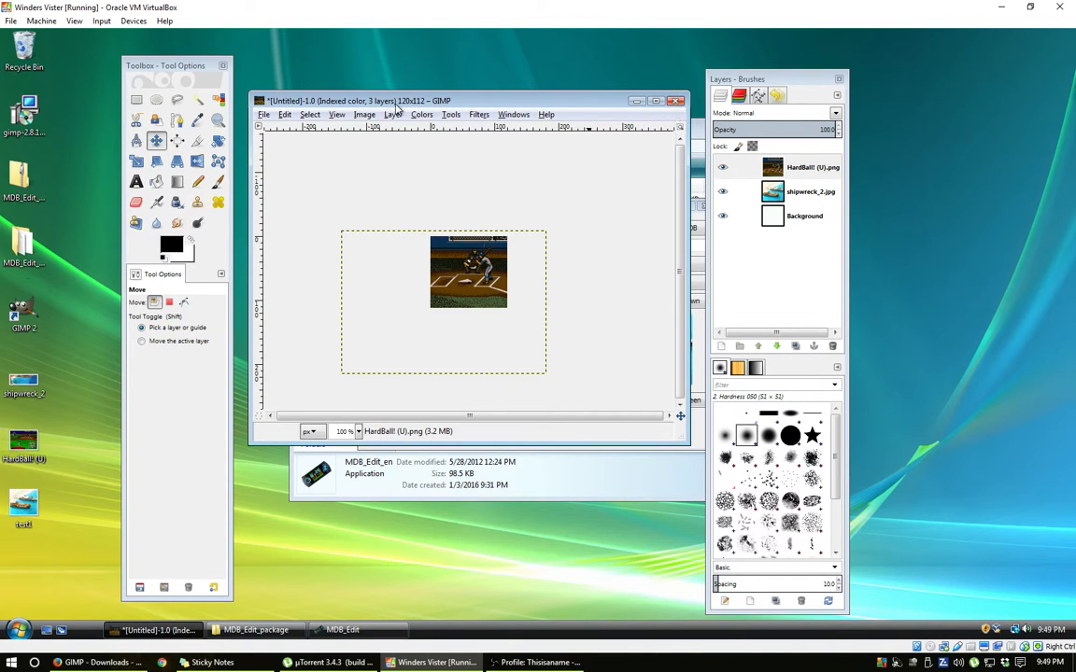
Create a new 120 × 112 px image and close the old shipwreck image, discarding its changes
left_click(264, 113)
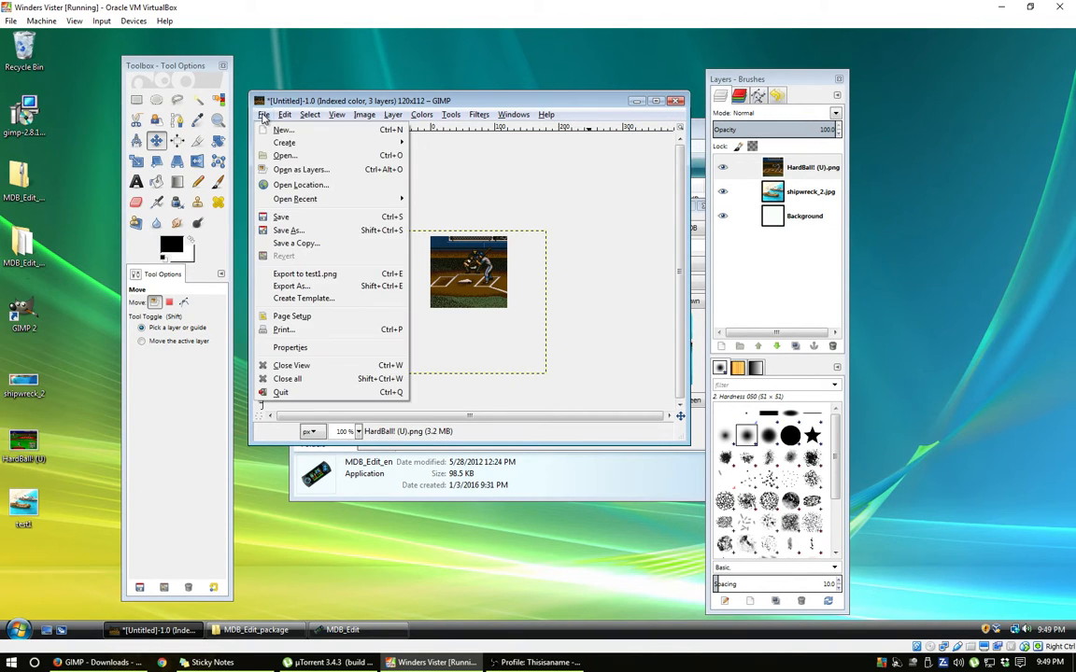
left_click(284, 133)
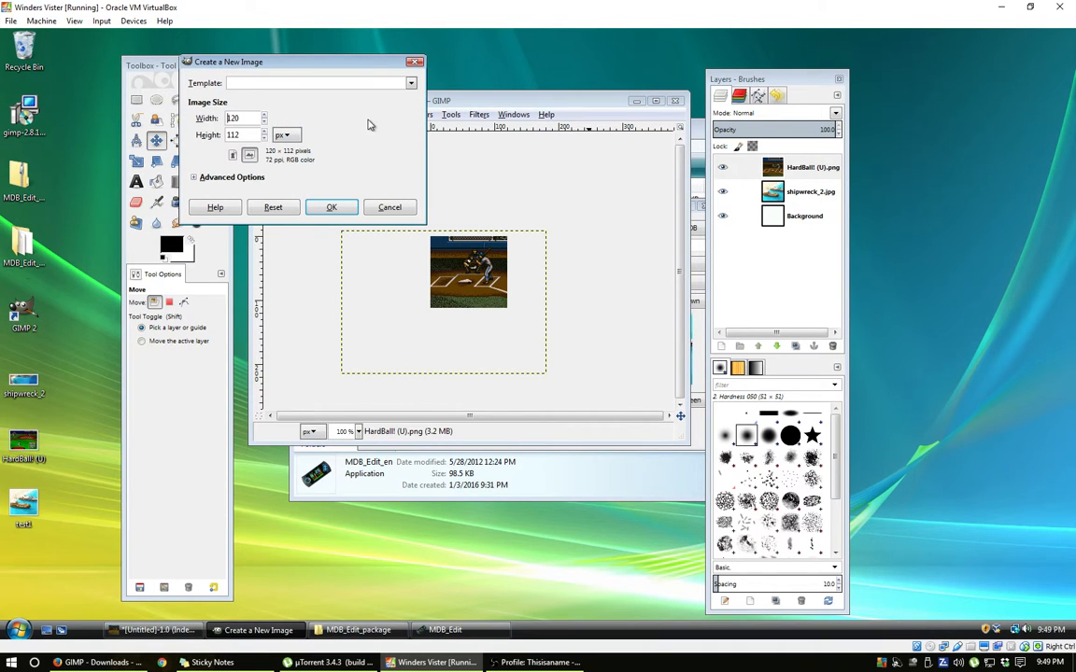
left_click(332, 207)
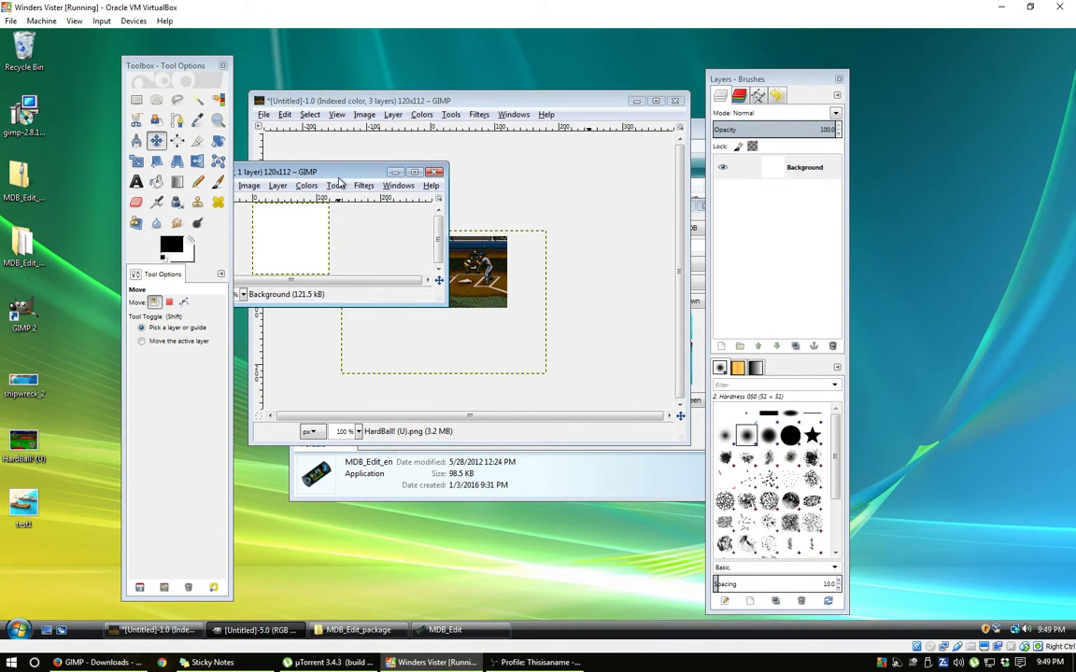
left_click_drag(340, 174, 535, 191)
left_click(676, 101)
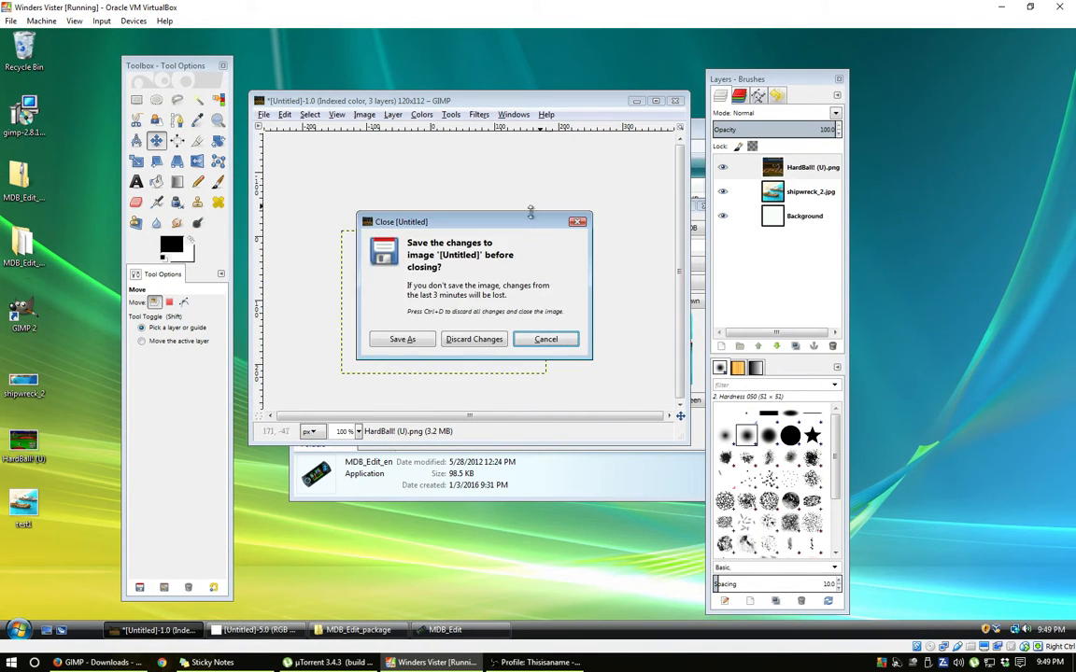
left_click(473, 340)
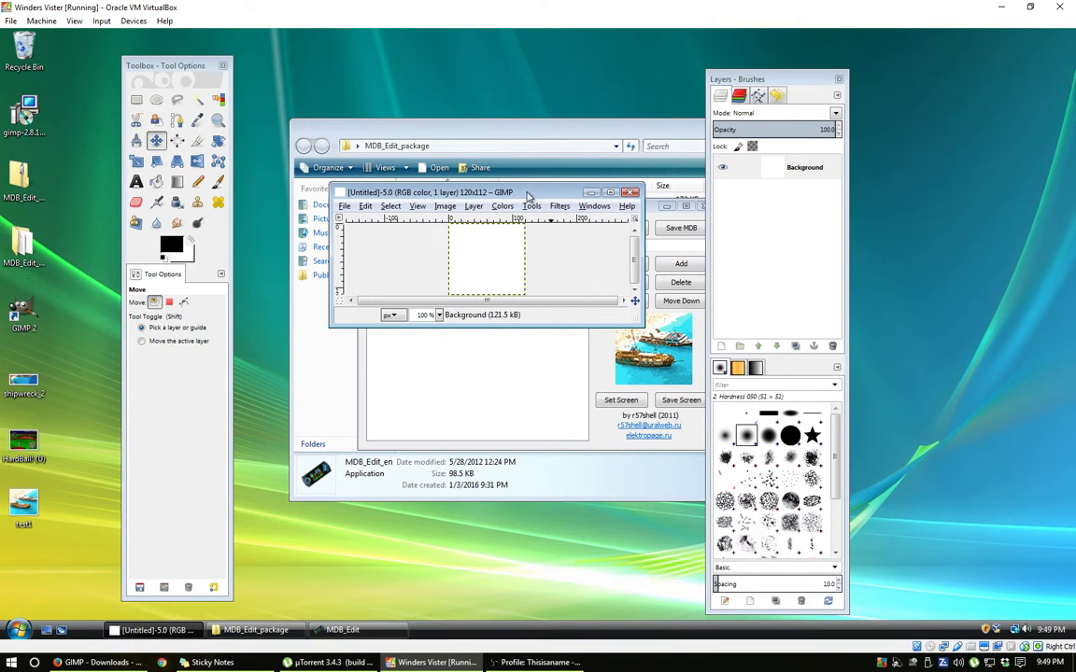
left_click_drag(527, 195, 557, 167)
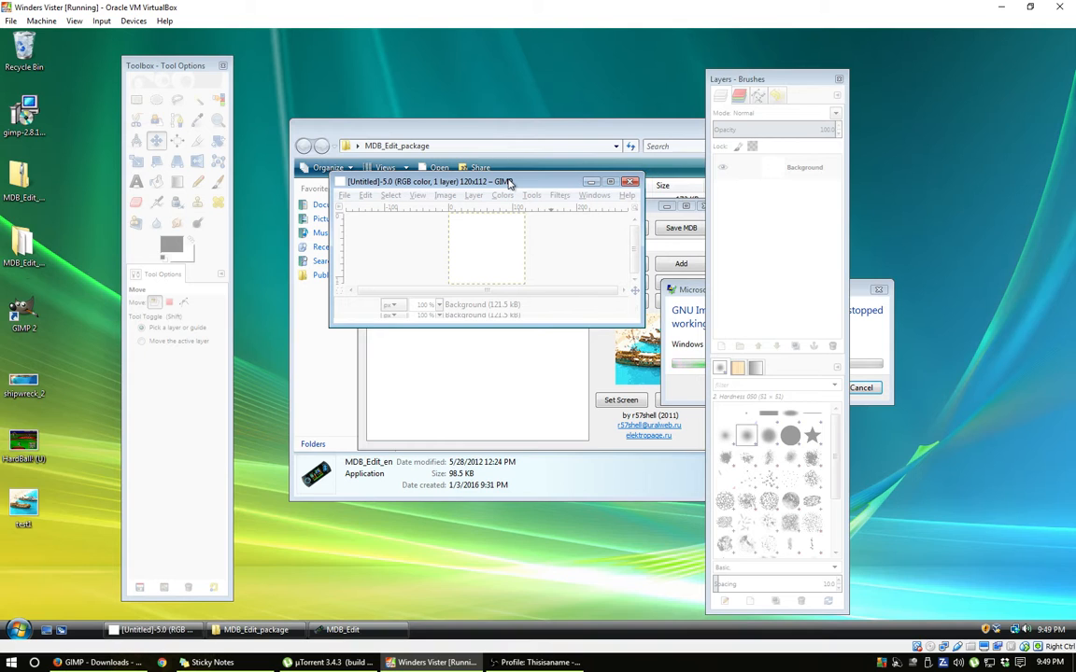
left_click_drag(695, 291, 446, 292)
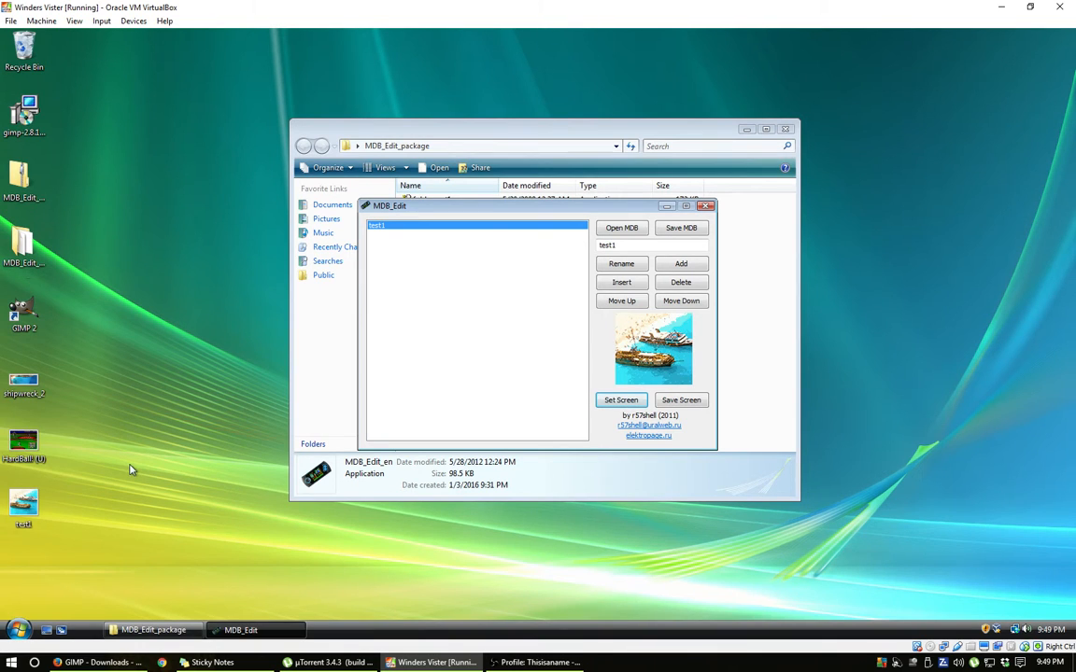
Relaunch GIMP from the desktop and create a new image 120 px wide and 112 px high
double_click(38, 315)
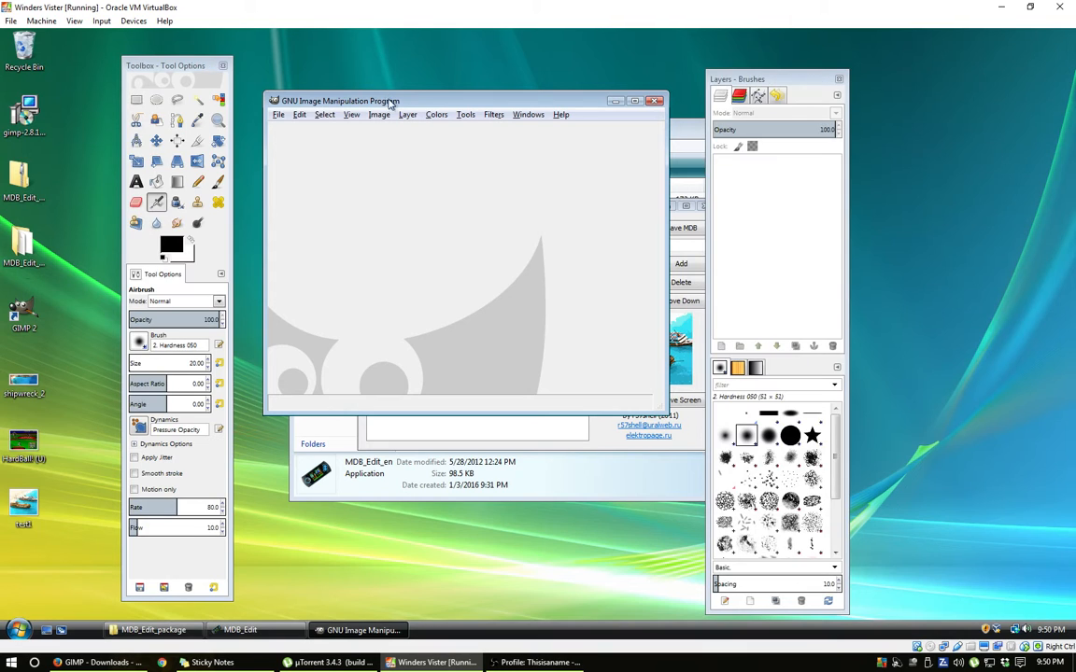
left_click_drag(396, 104, 413, 189)
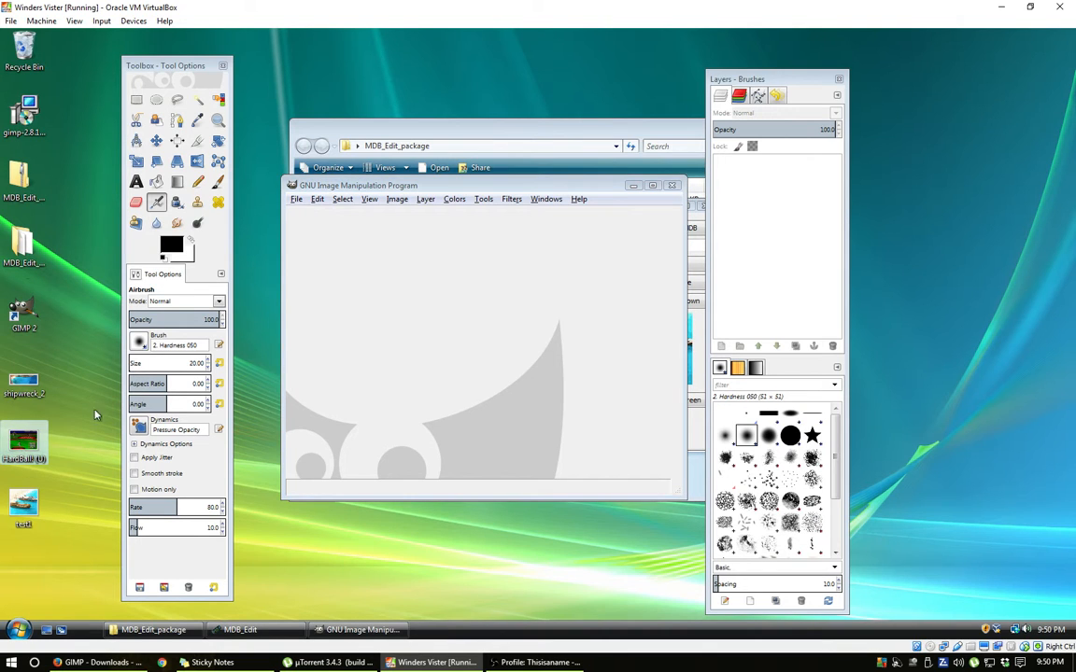
left_click(296, 199)
left_click(315, 216)
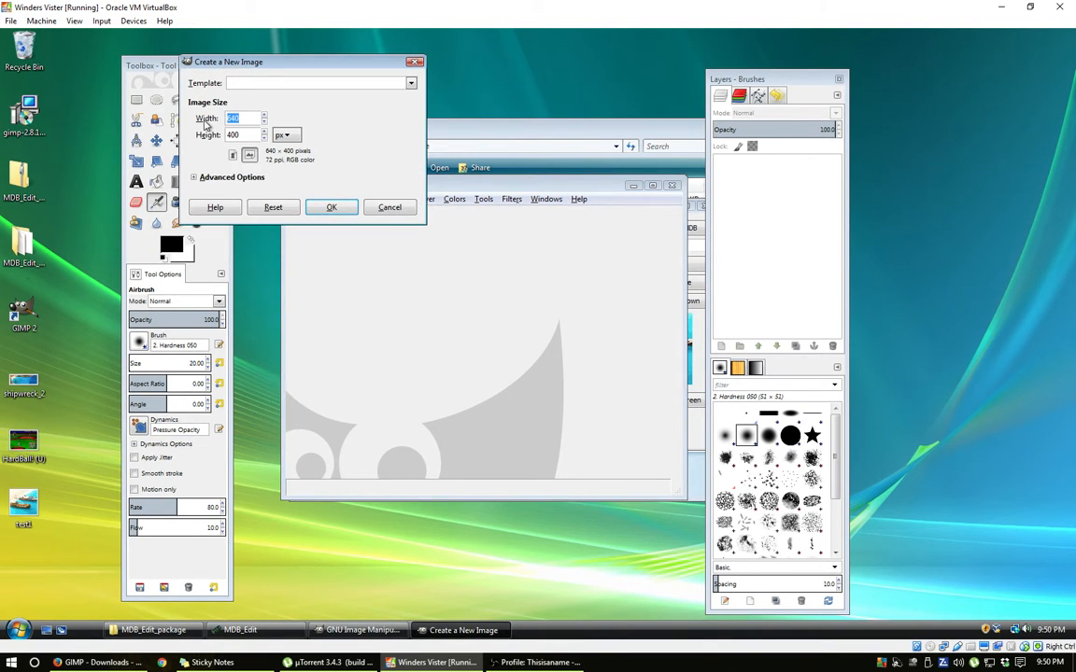
type("120")
key("Tab")
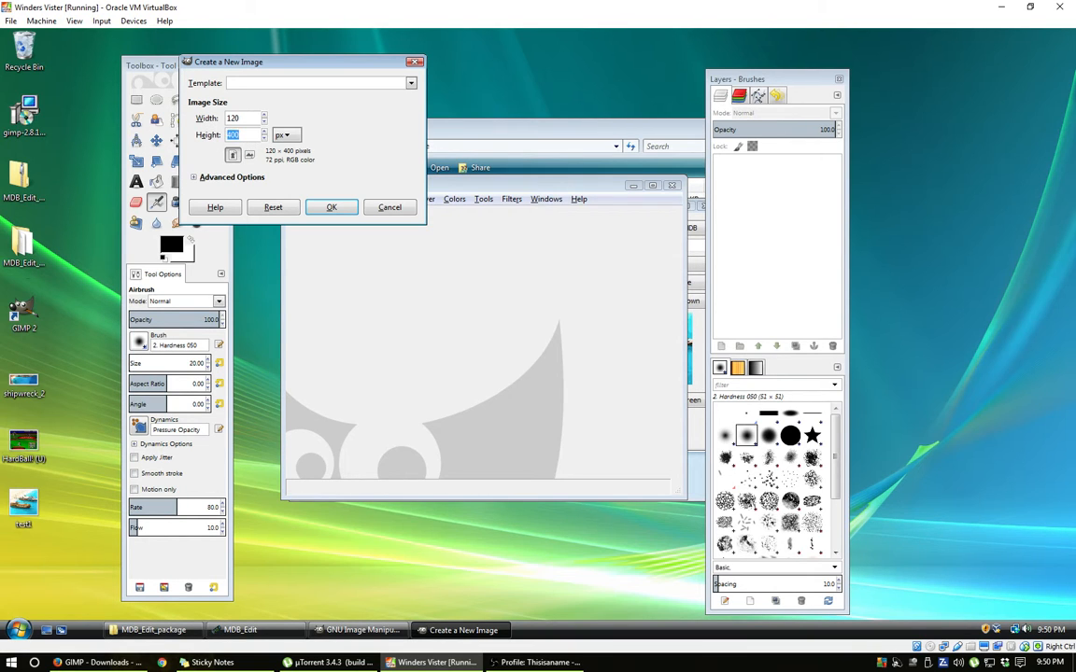
type("112")
left_click(329, 209)
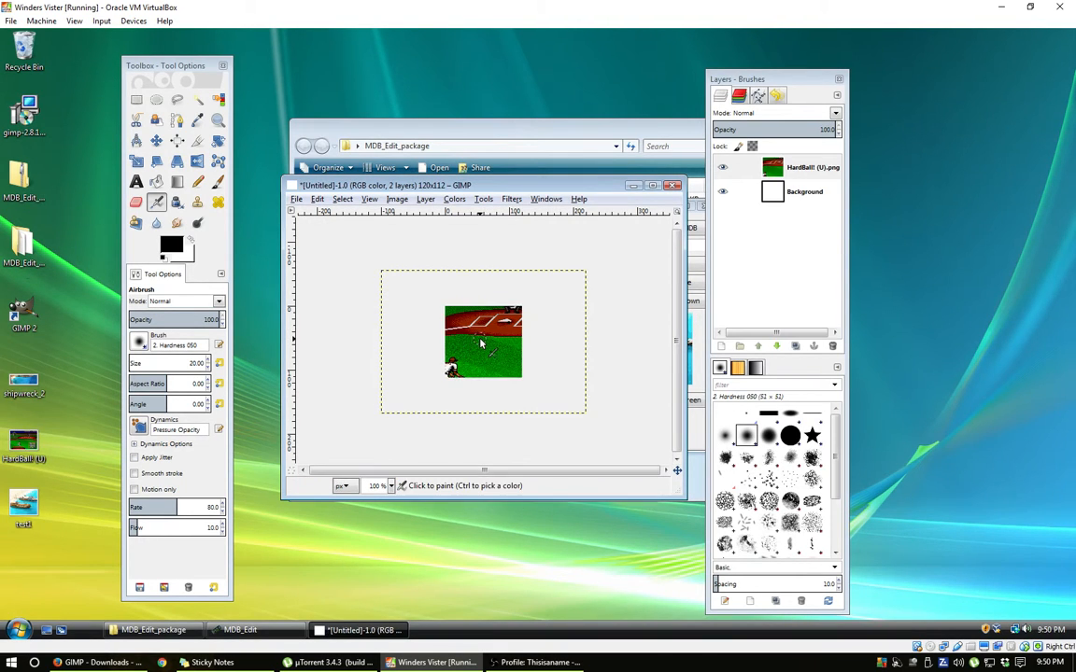
Move the HardBall! (U) layer so the batter and catcher at home plate fill the canvas, leaving no gap along its upper edge
left_click(156, 141)
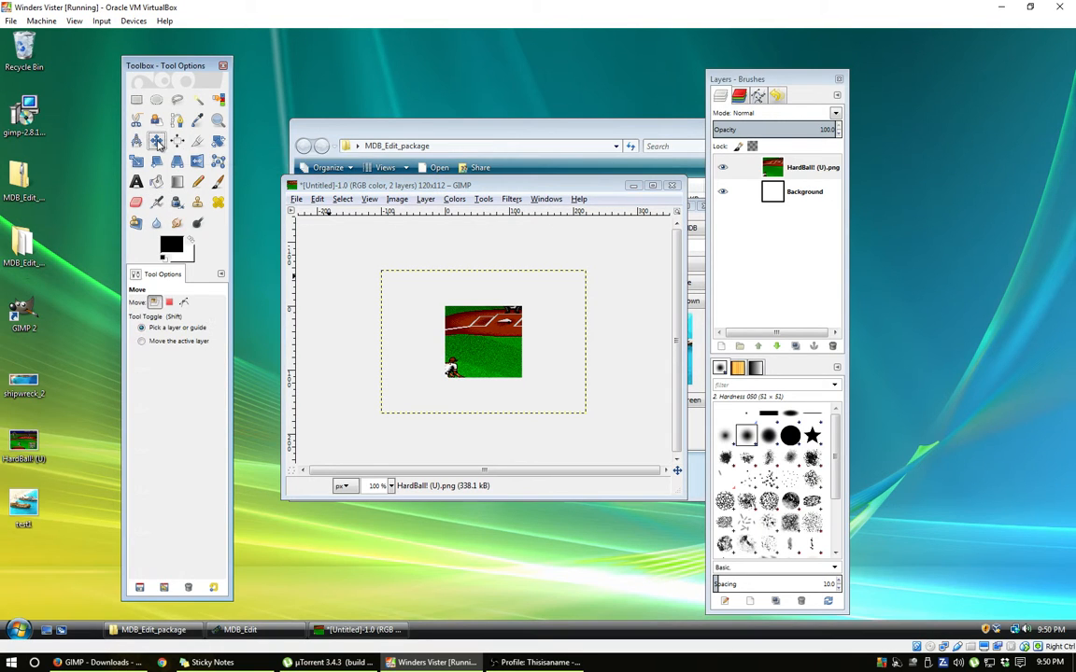
left_click_drag(497, 332, 452, 386)
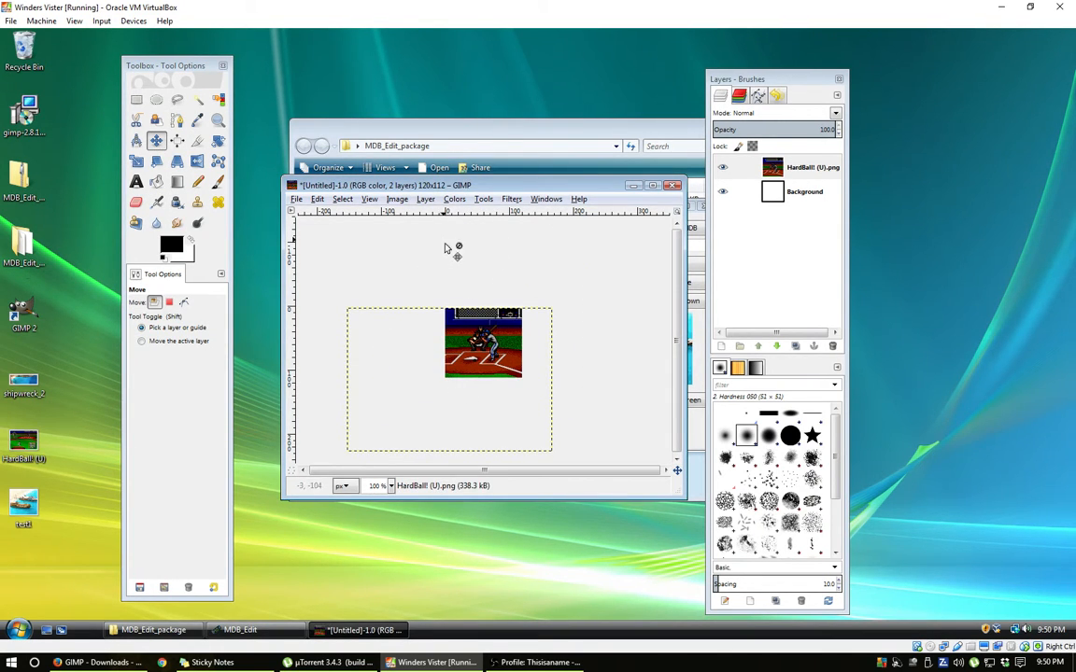
left_click_drag(479, 343, 477, 341)
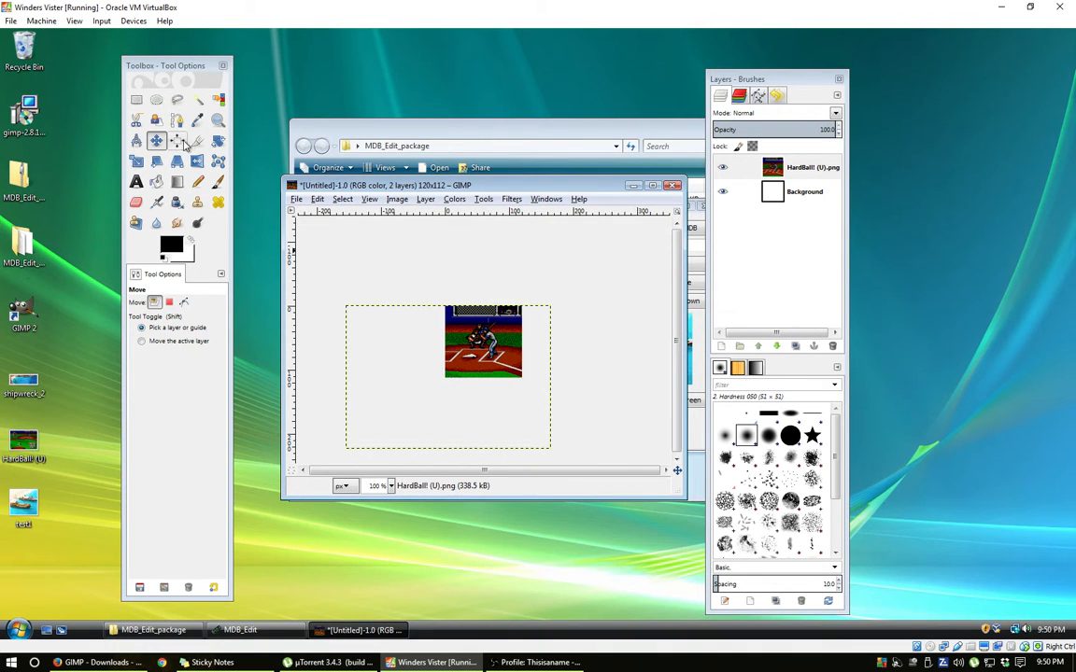
left_click(137, 101)
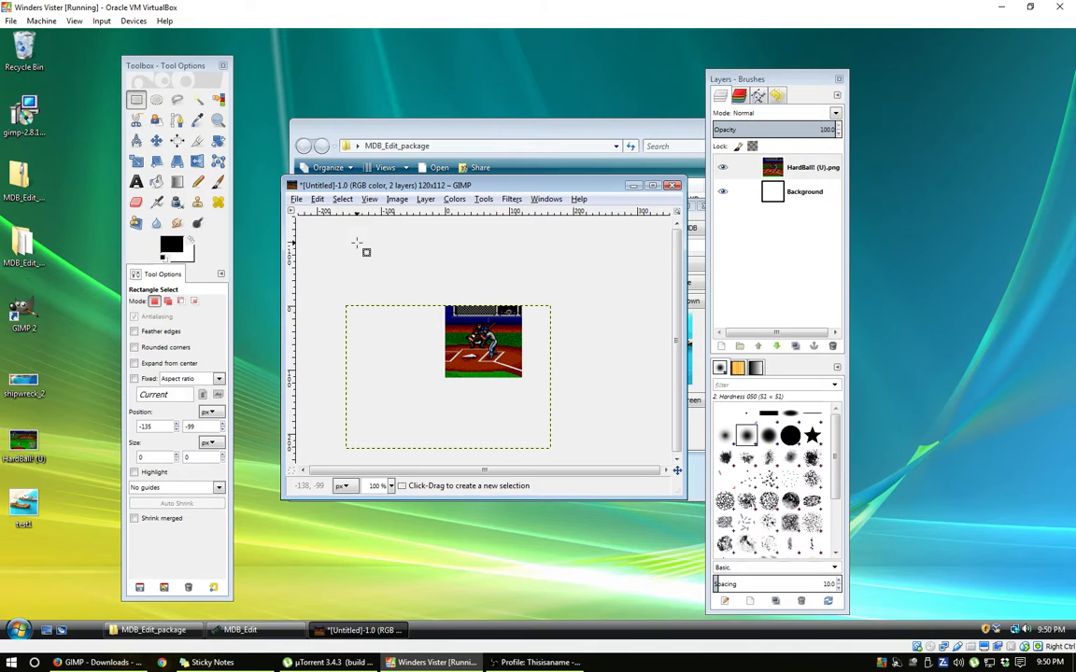
left_click_drag(357, 244, 402, 265)
left_click(422, 257)
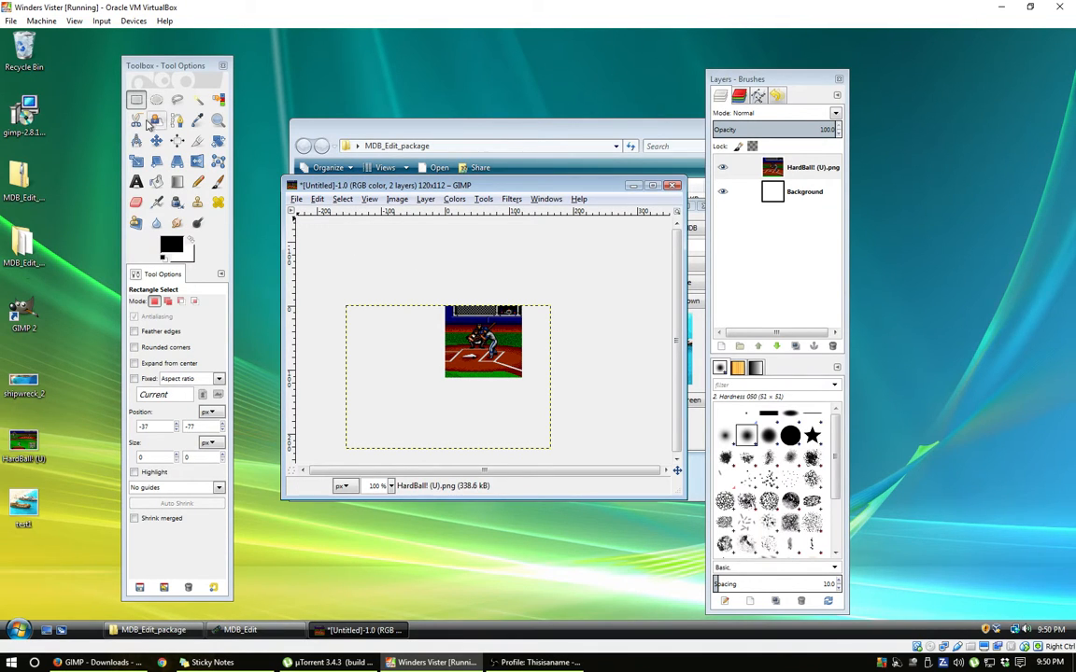
Convert the image to indexed colors using a generated optimum palette without color dithering
left_click(398, 199)
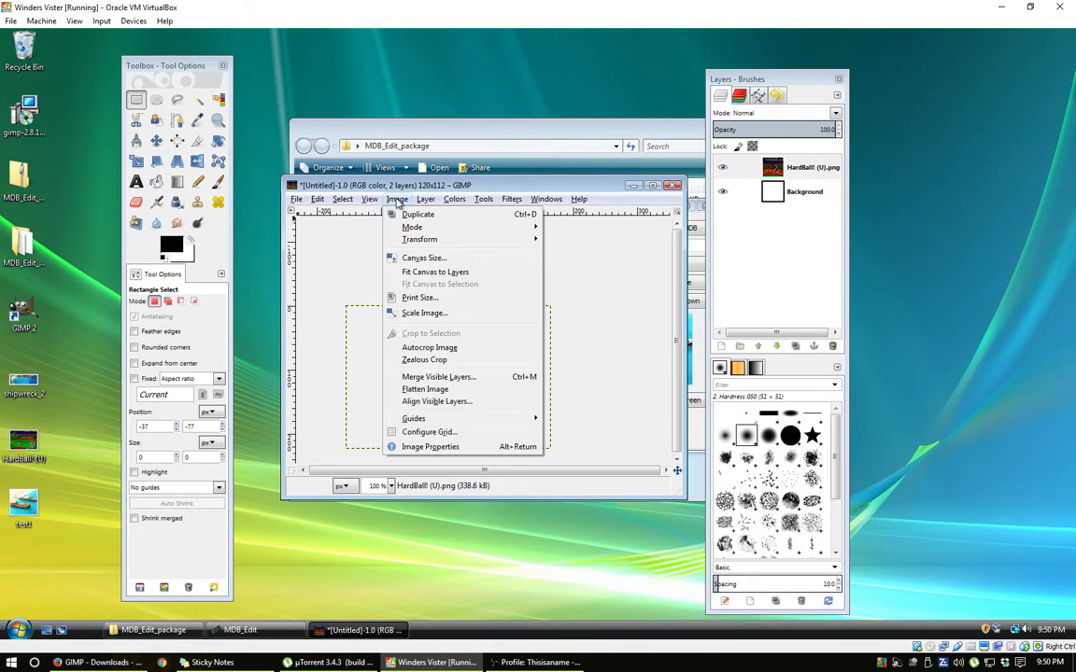
mouse_move(420, 227)
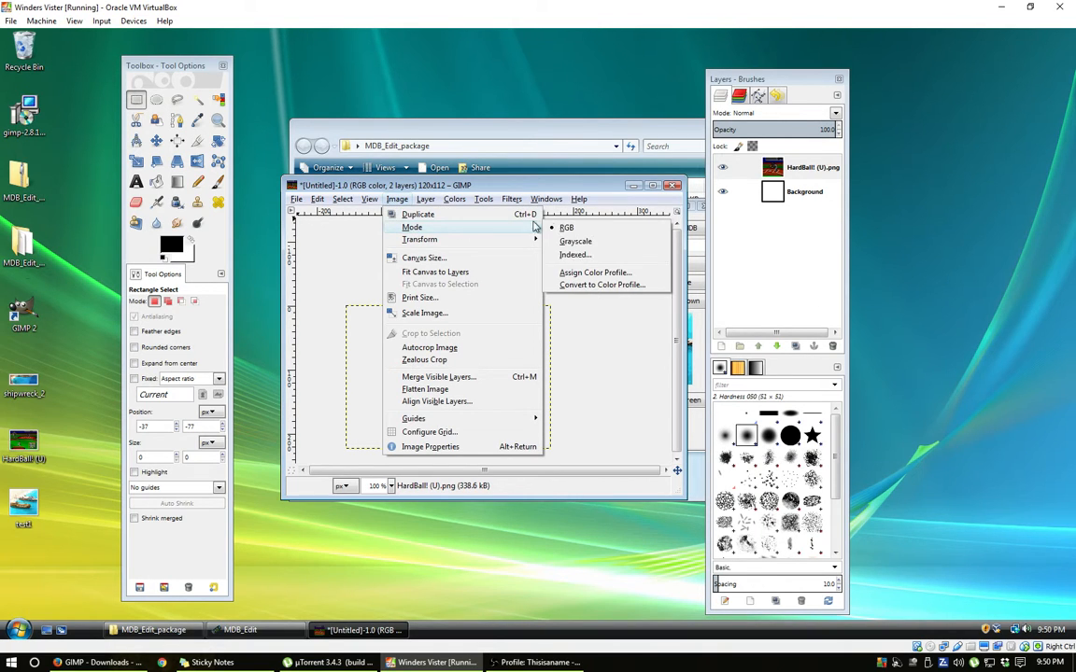
left_click(575, 255)
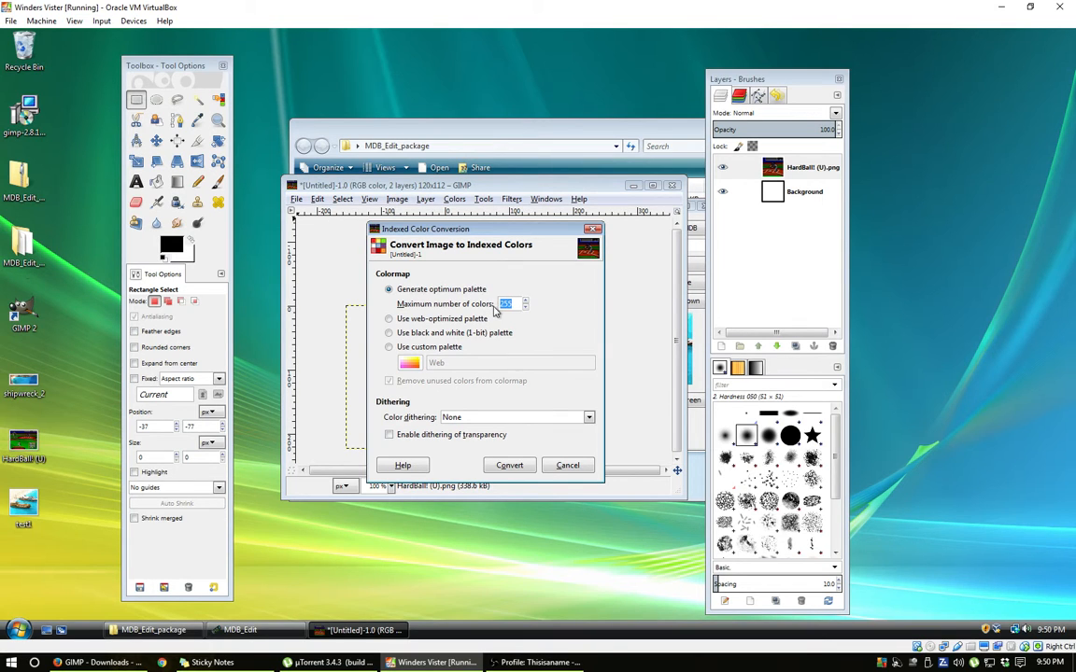
left_click(509, 465)
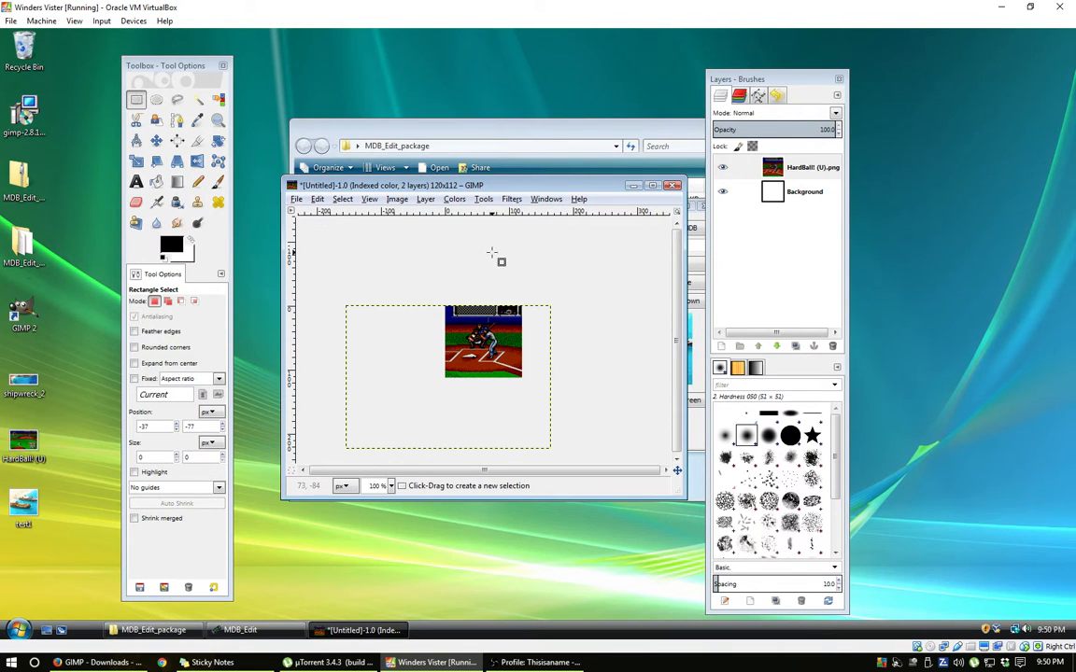
Export the indexed image to the Desktop as hardball.png, keeping the default PNG options
left_click(296, 198)
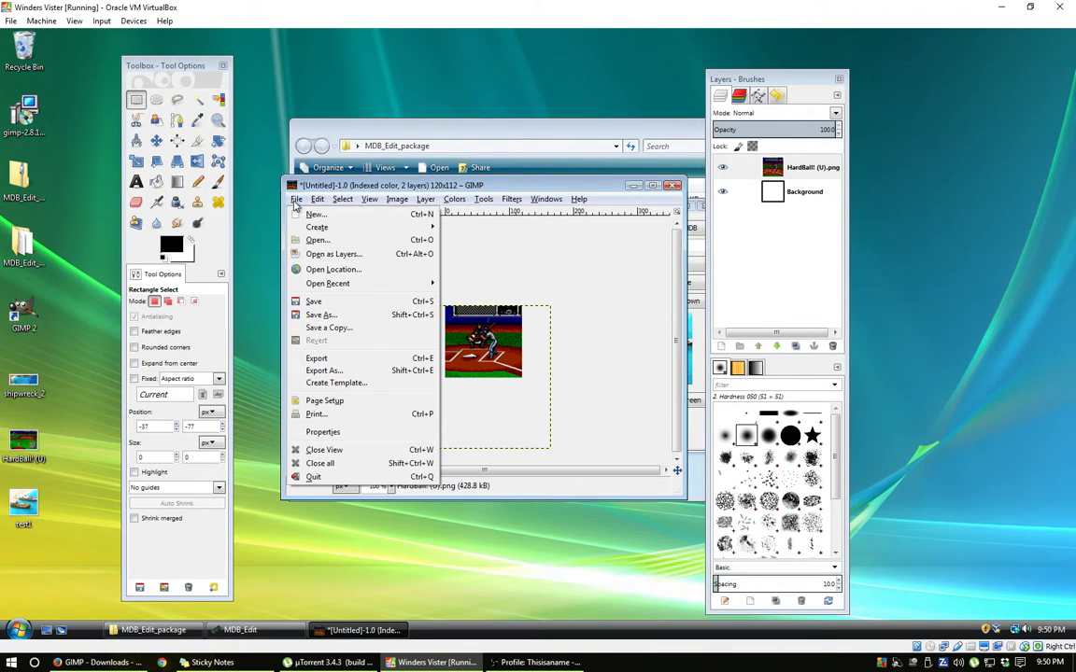
left_click(333, 372)
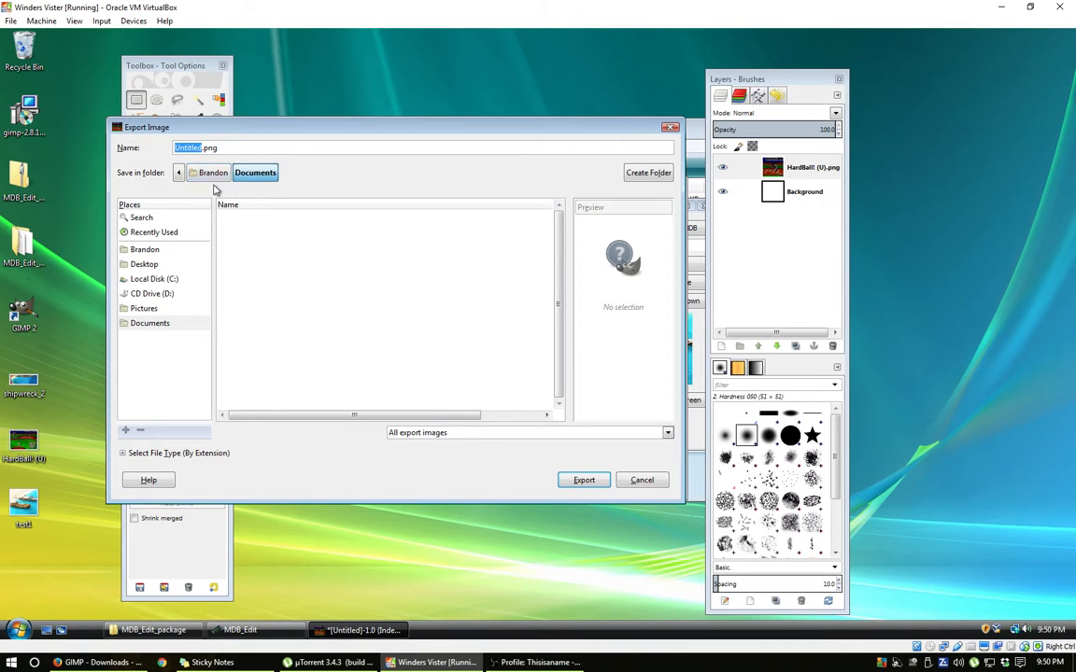
left_click(142, 264)
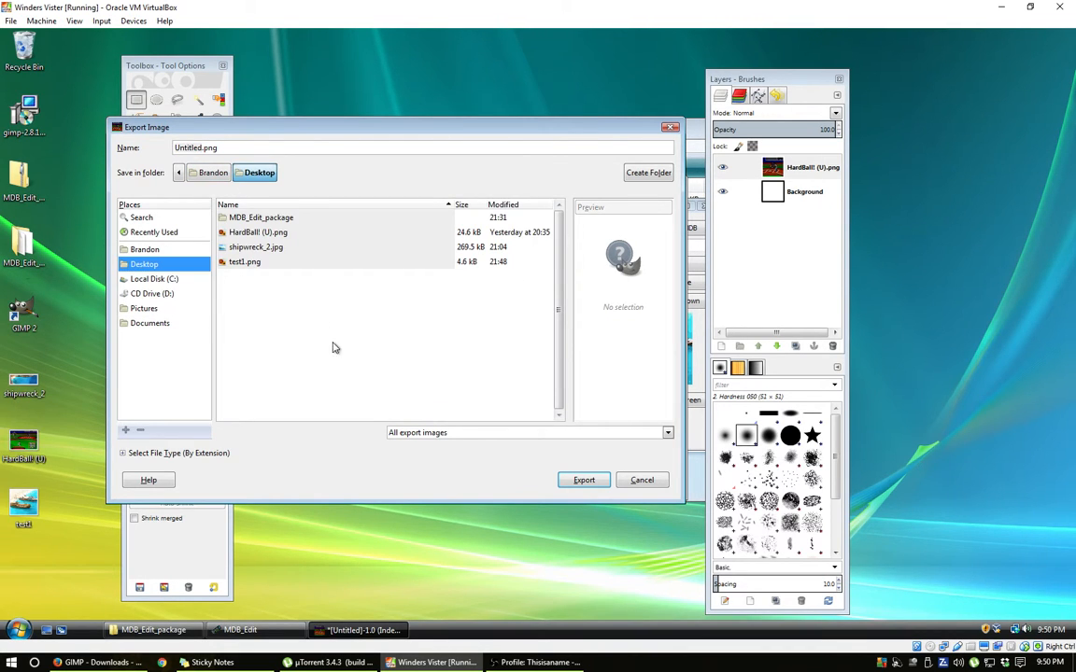
left_click(178, 148)
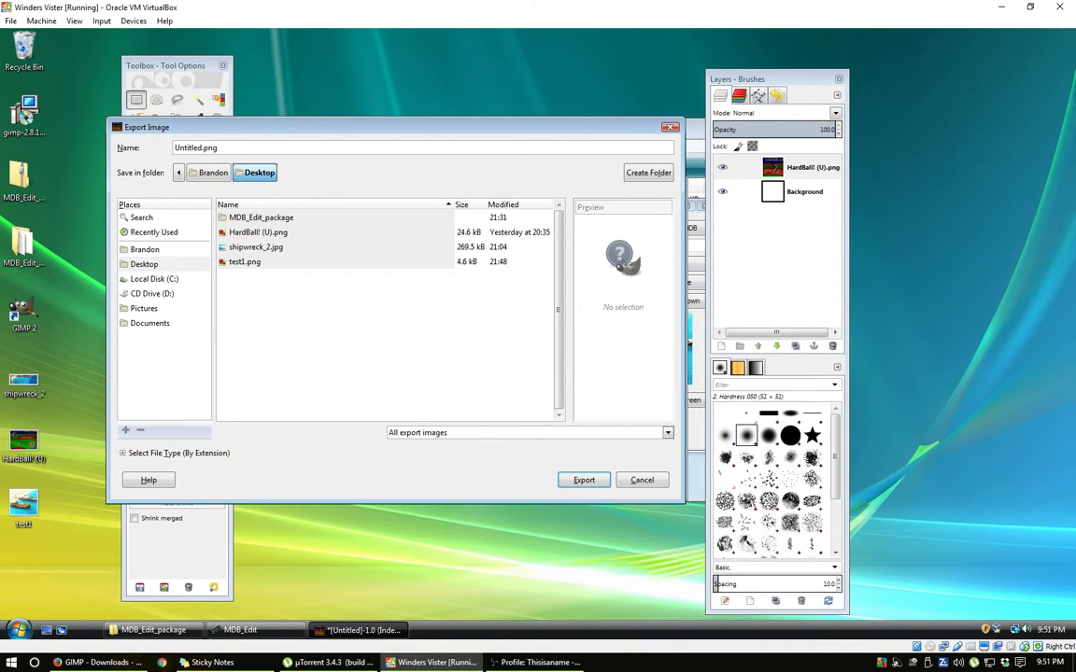
key("shift+Home")
type("hardball")
left_click(580, 482)
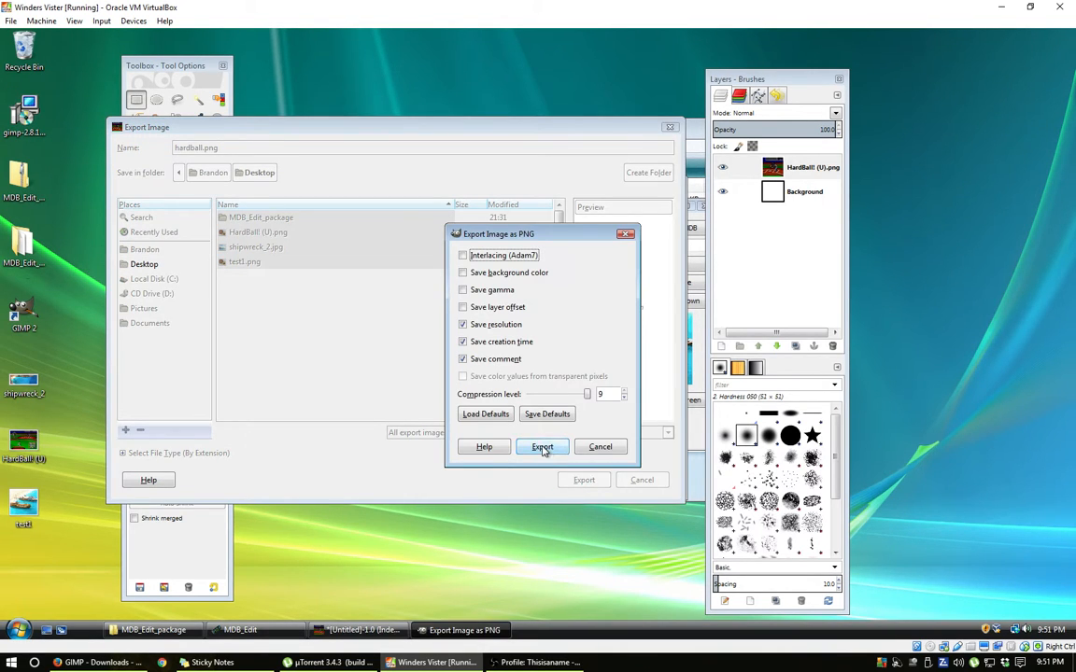
left_click(542, 447)
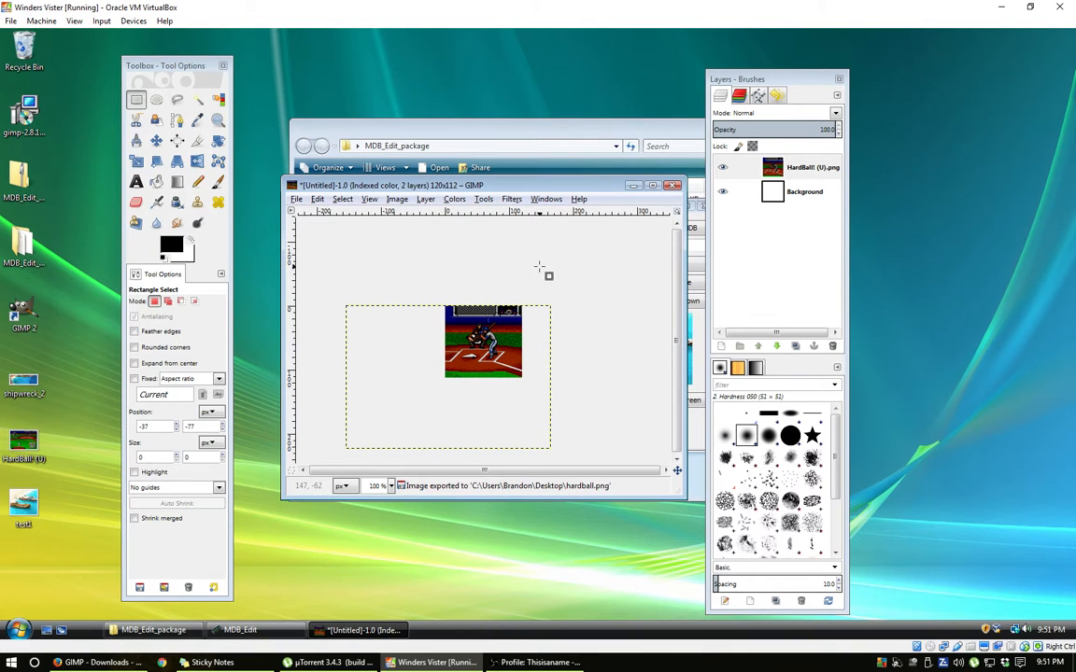
Close the untitled image, discarding its changes, and quit GIMP
left_click(674, 187)
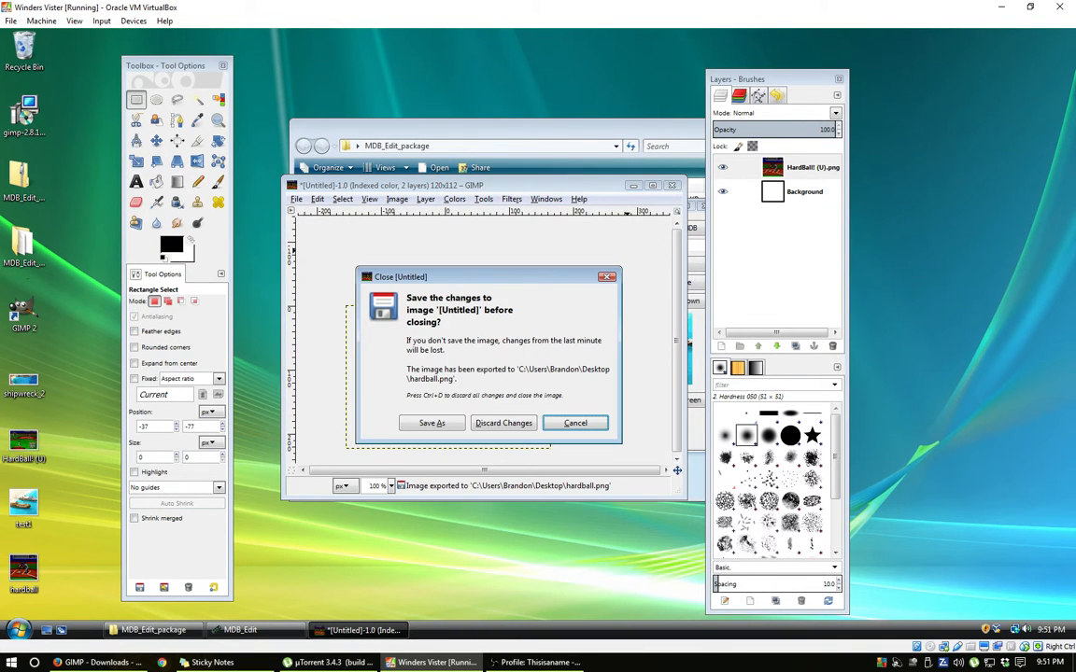
left_click(458, 383)
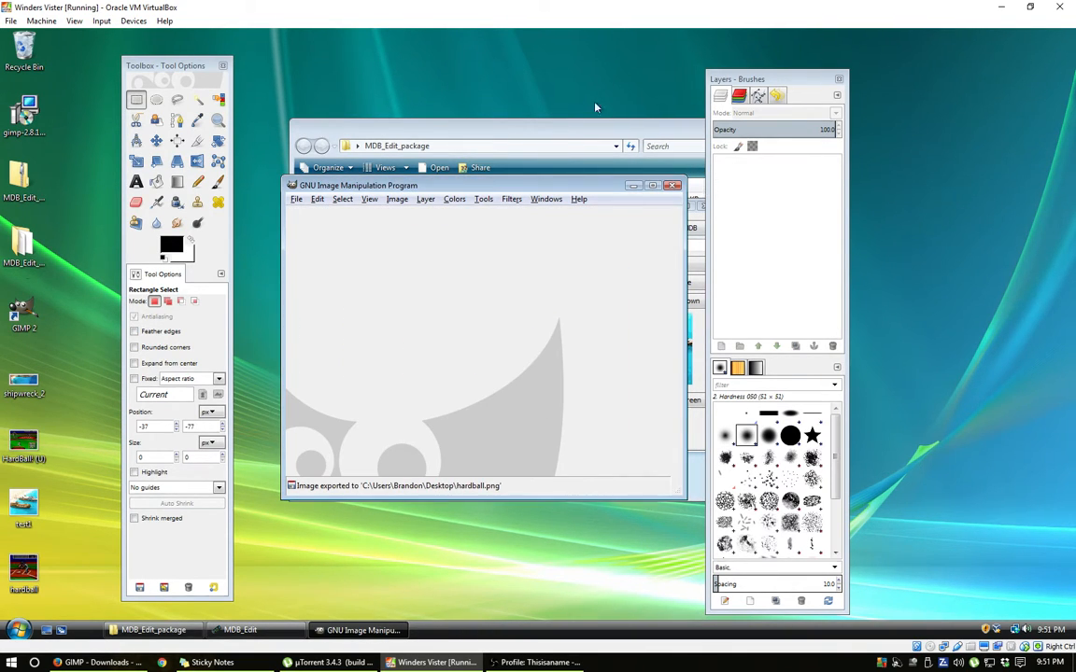
left_click(532, 130)
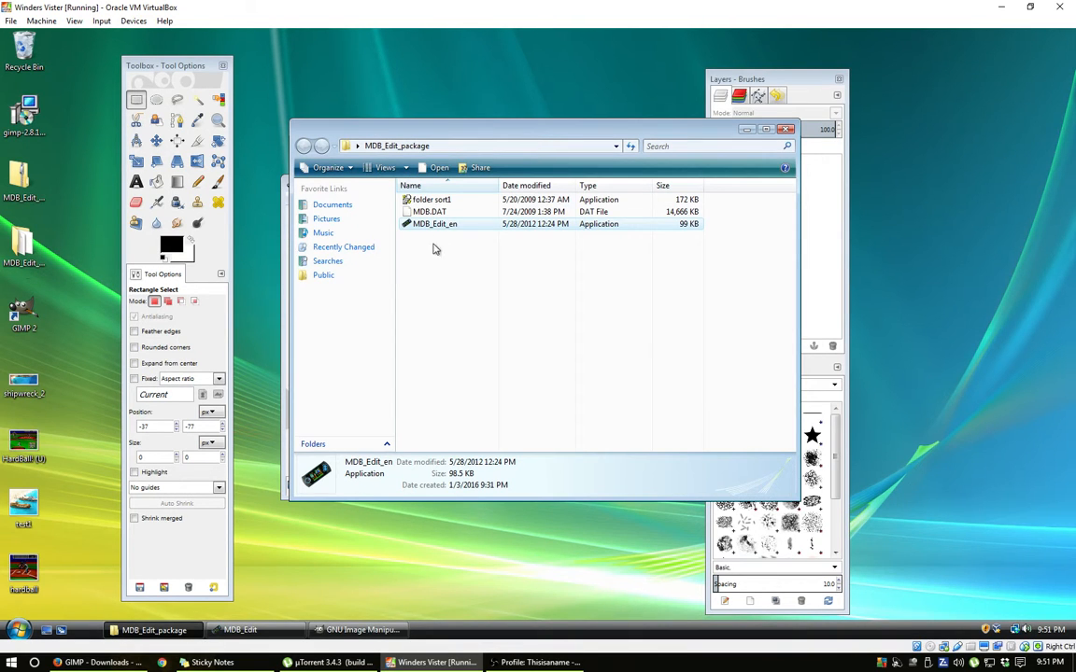
left_click(363, 629)
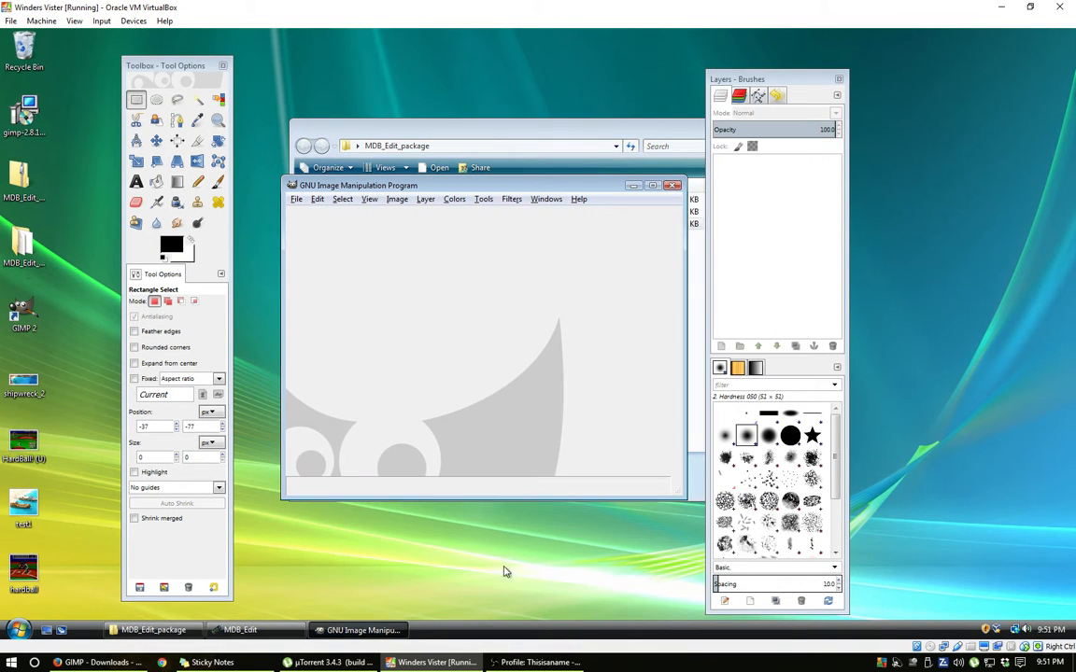
left_click(675, 186)
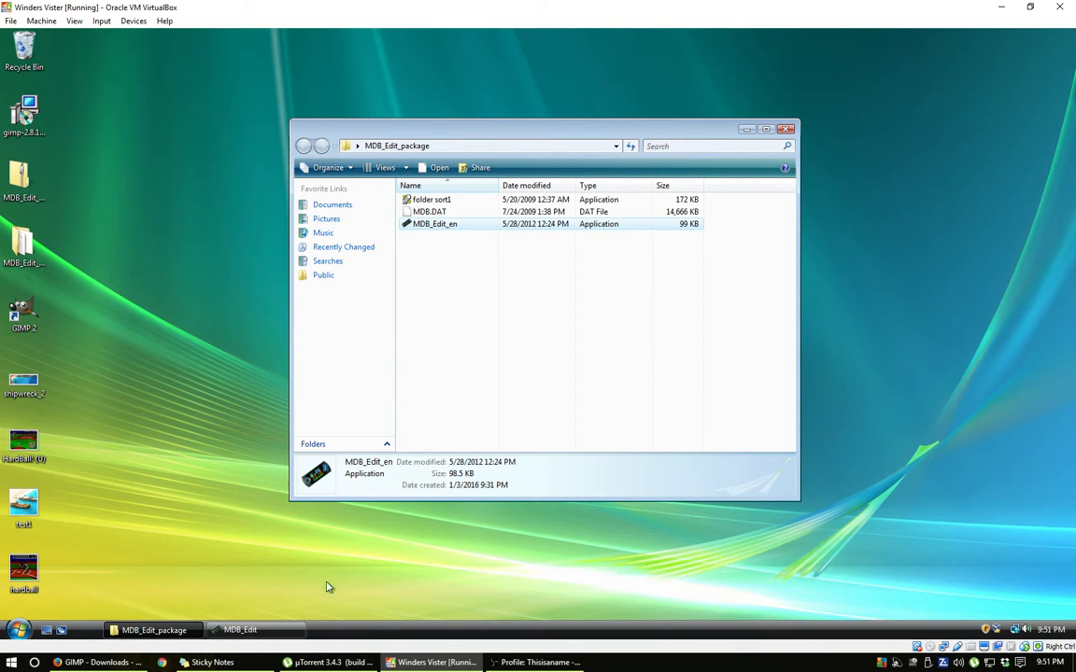
Switch to MDB_Edit and add a new entry named test2 to the list
left_click(252, 631)
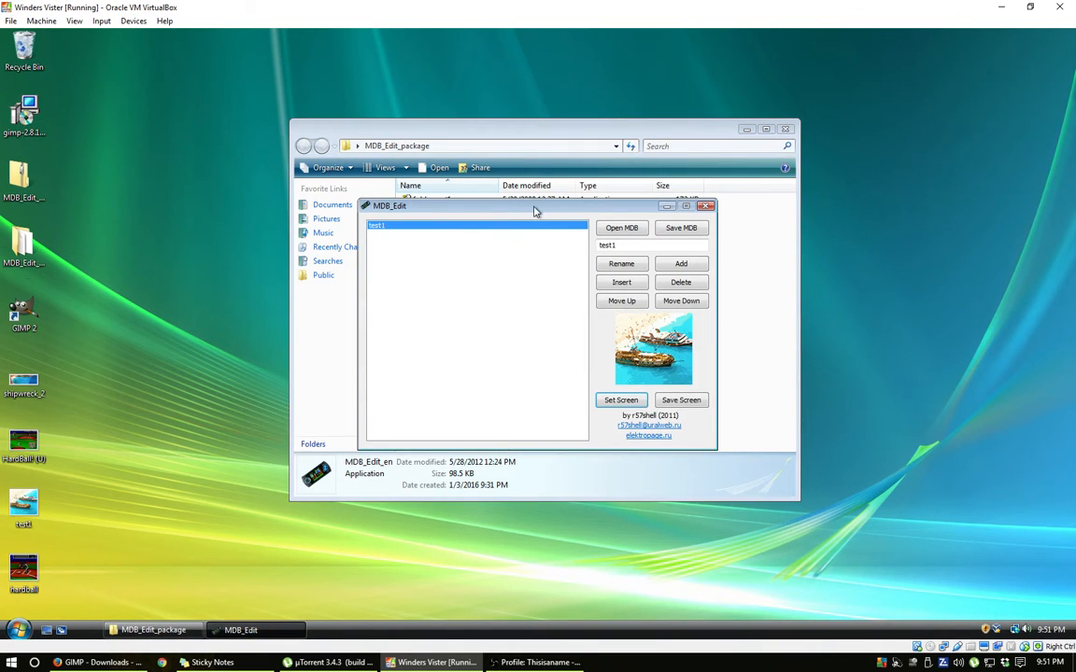
left_click_drag(532, 211, 515, 213)
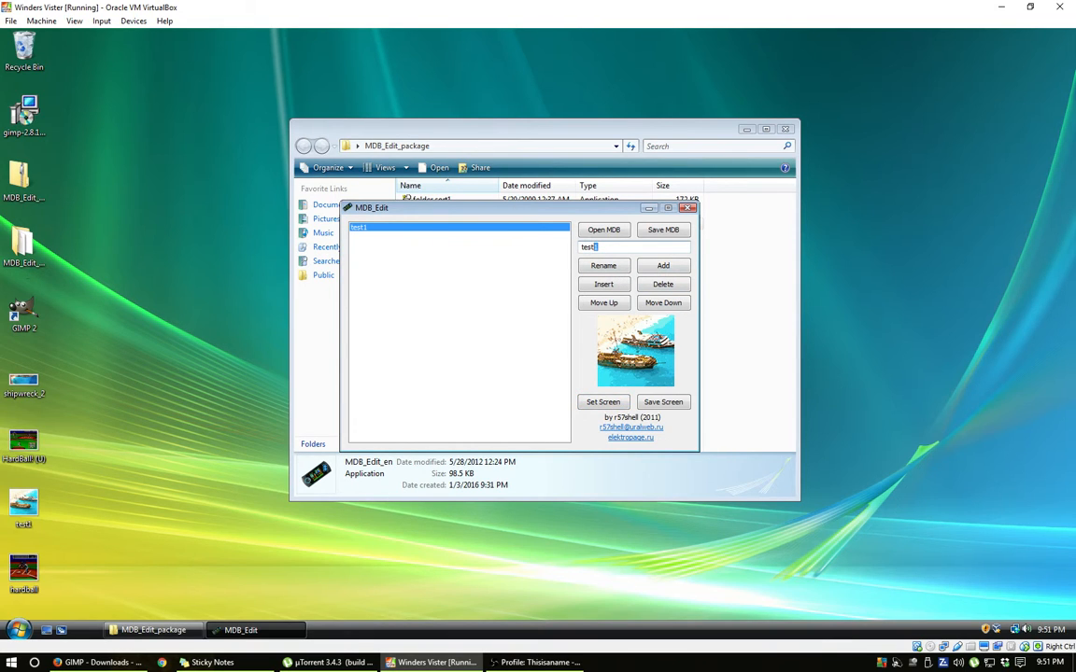
left_click(663, 268)
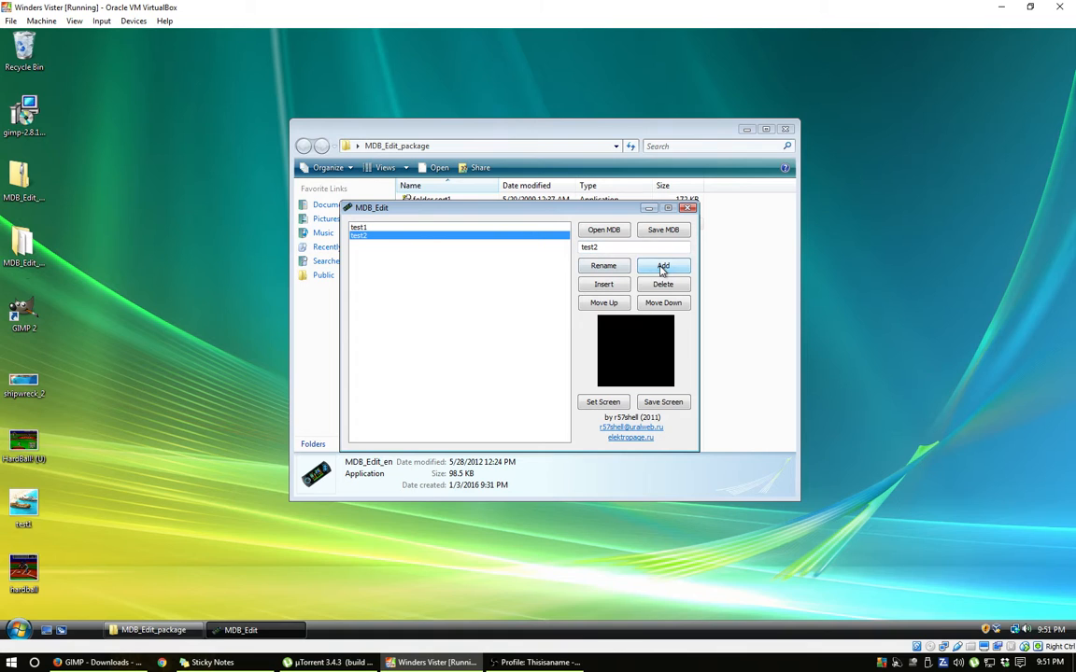
Set the test2 entry's screen to the hardball PNG image from the Desktop
left_click(603, 404)
left_click_drag(725, 309, 724, 402)
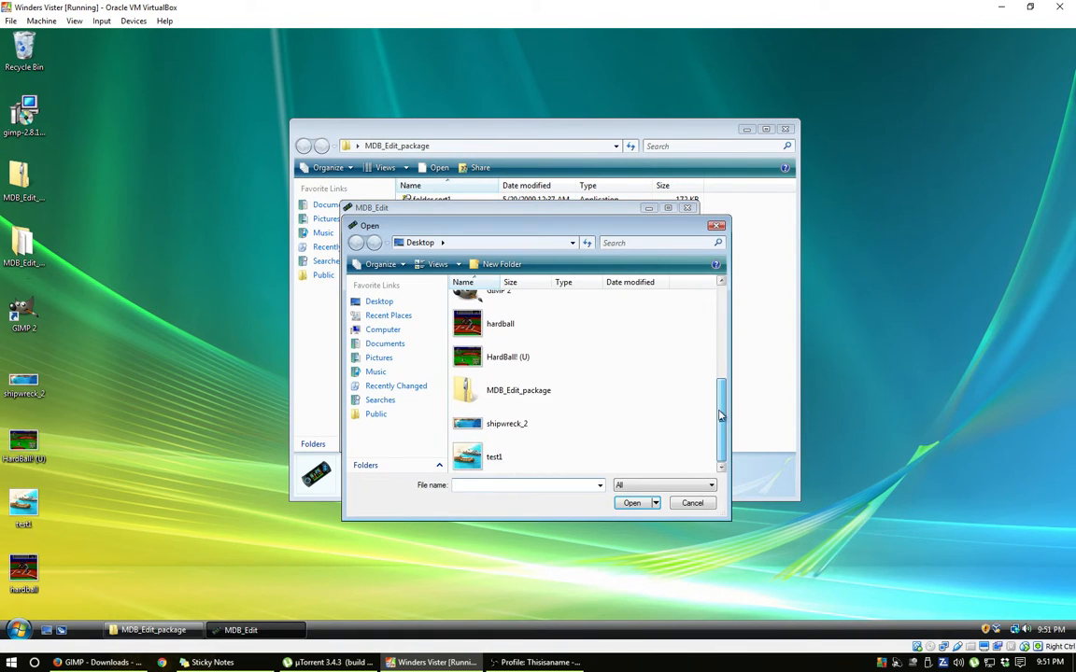
left_click(509, 352)
left_click(502, 322)
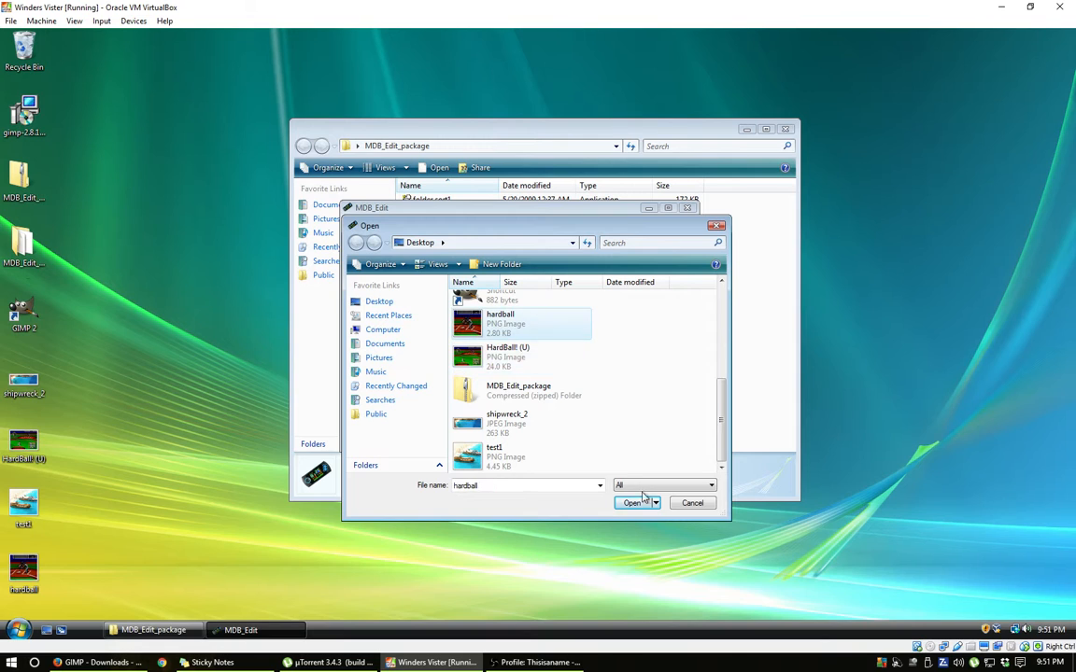
left_click(633, 505)
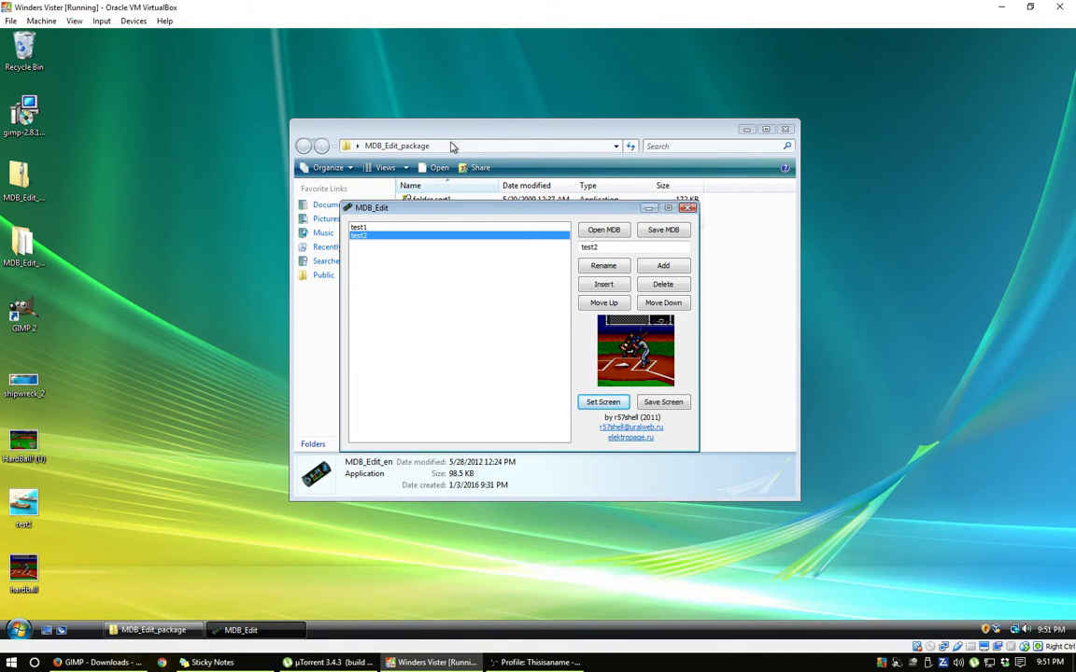
double_click(23, 51)
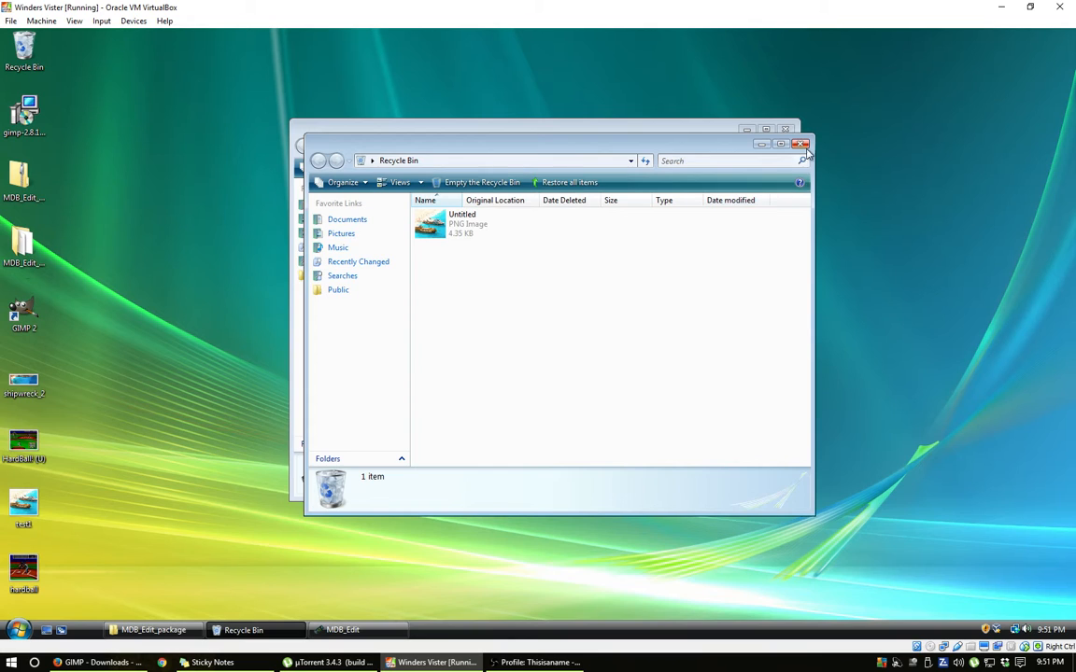
left_click(802, 146)
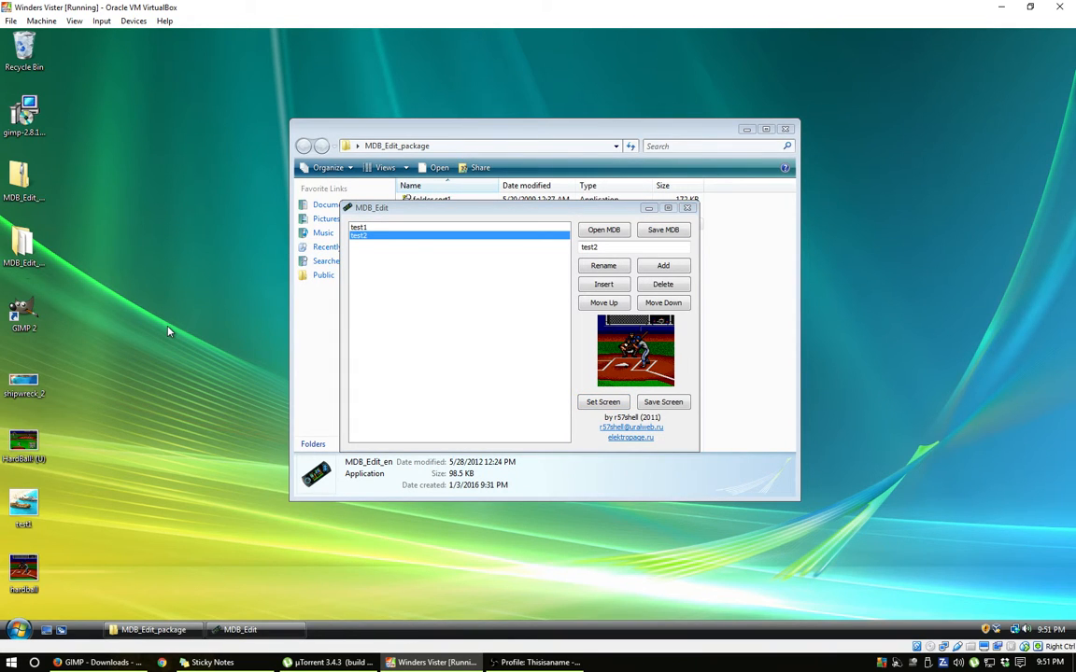
Save the game list to the Desktop as MDB.DAT and close MDB_Edit
left_click(662, 231)
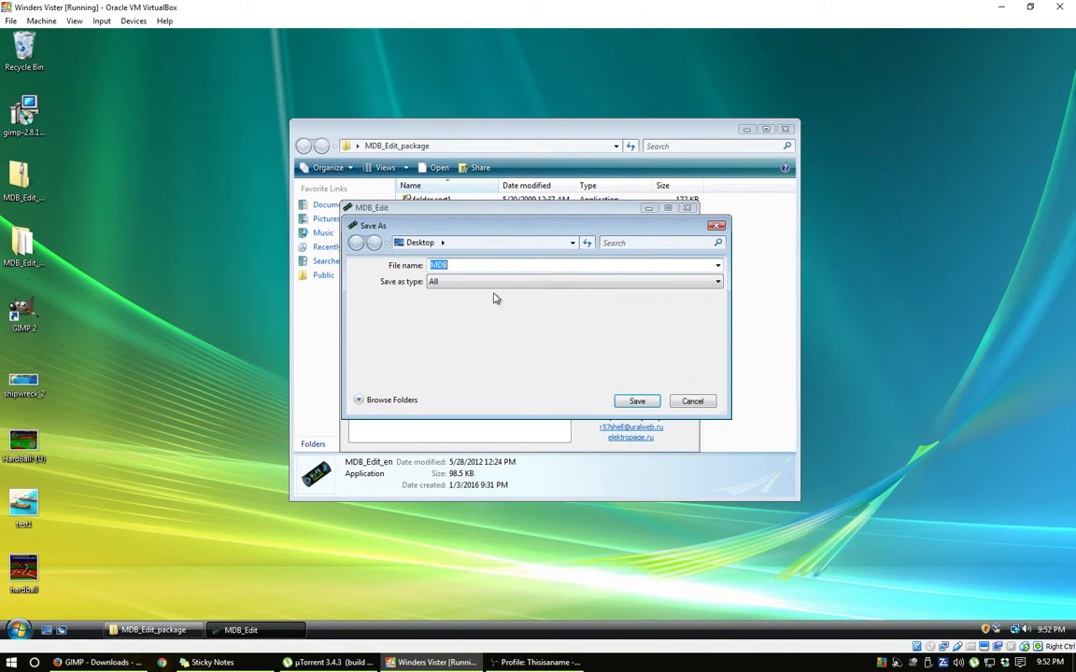
key("Right")
type(">")
key("BackSpace")
type(".")
left_click(634, 402)
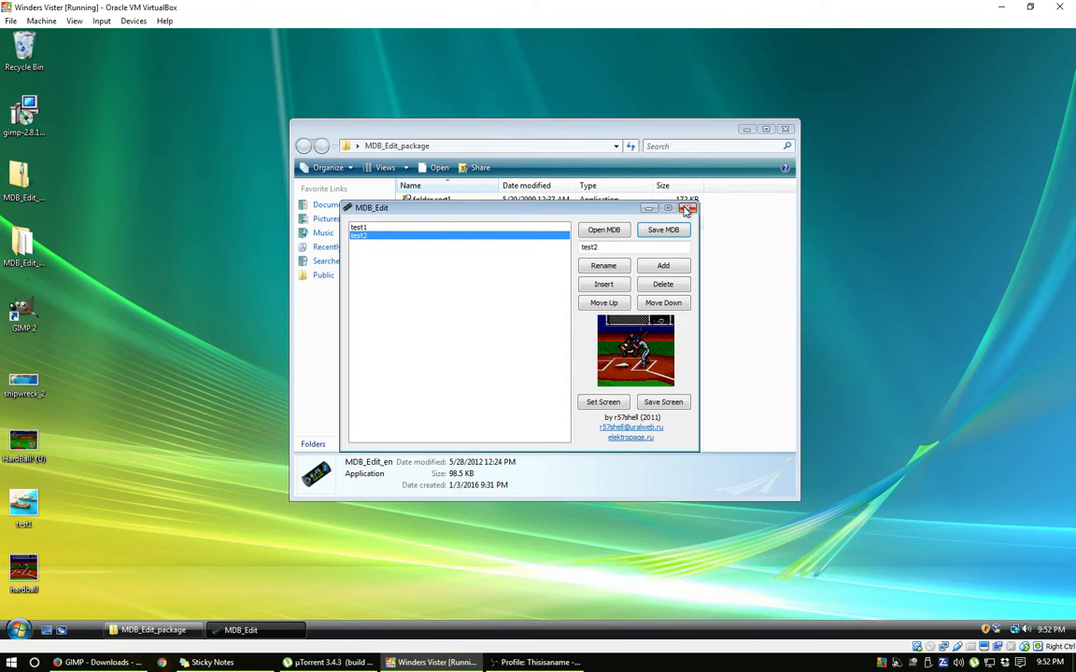
left_click(688, 209)
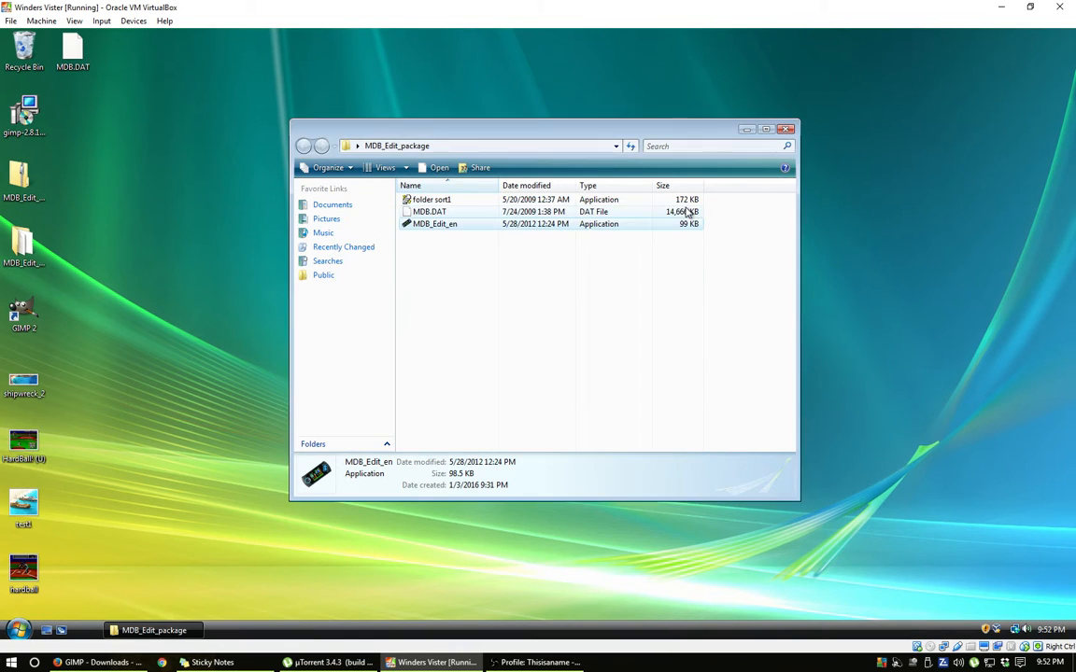
left_click(187, 278)
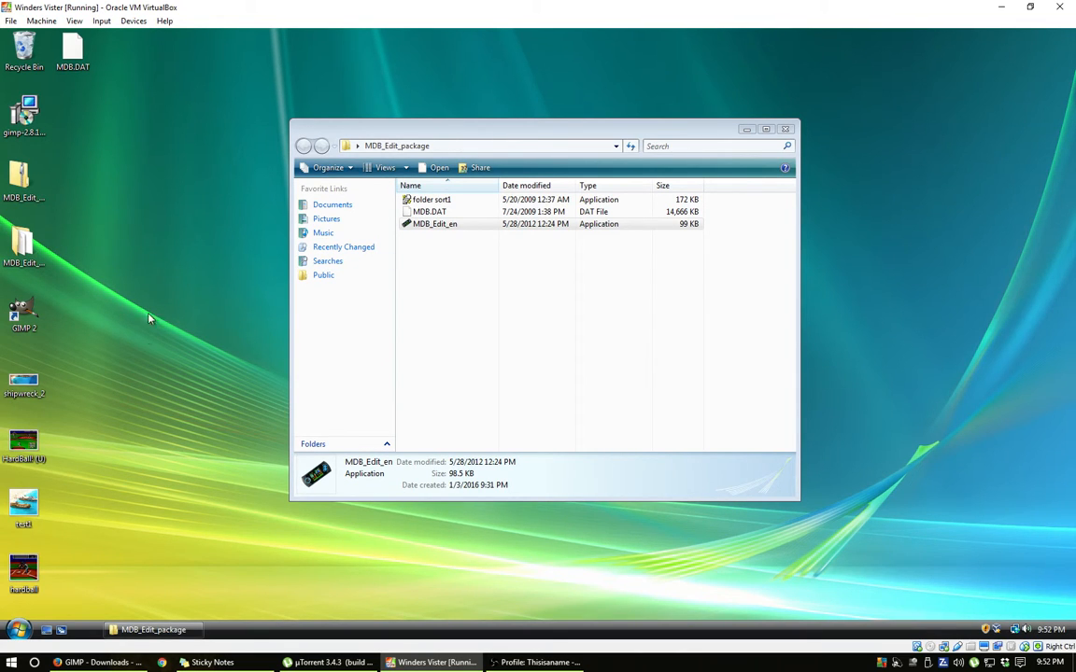
left_click(75, 49)
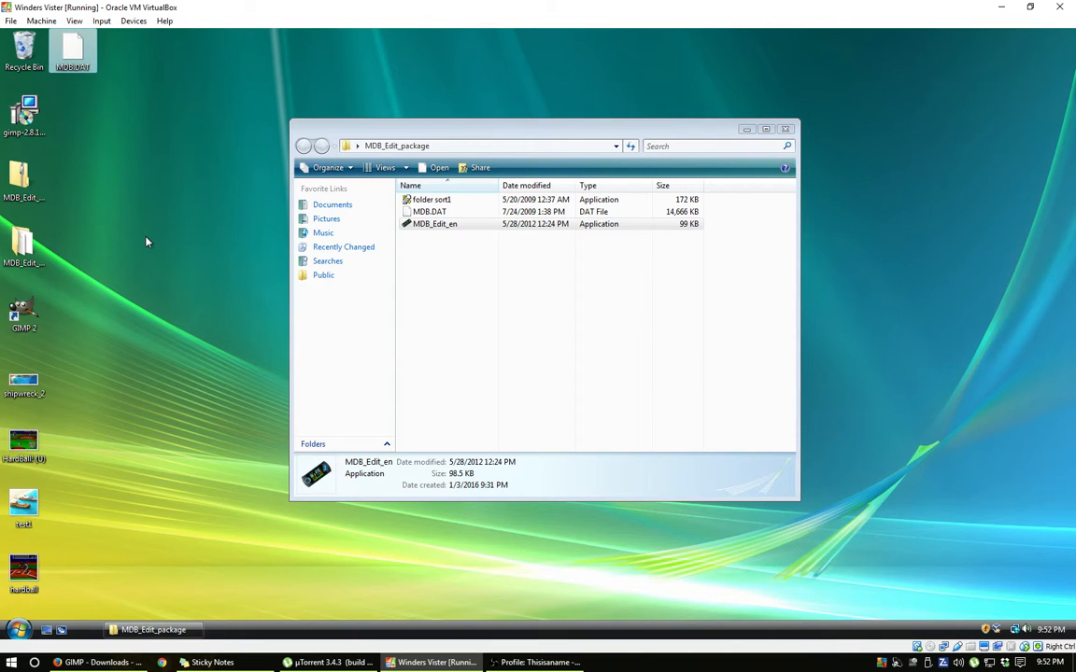
left_click(573, 126)
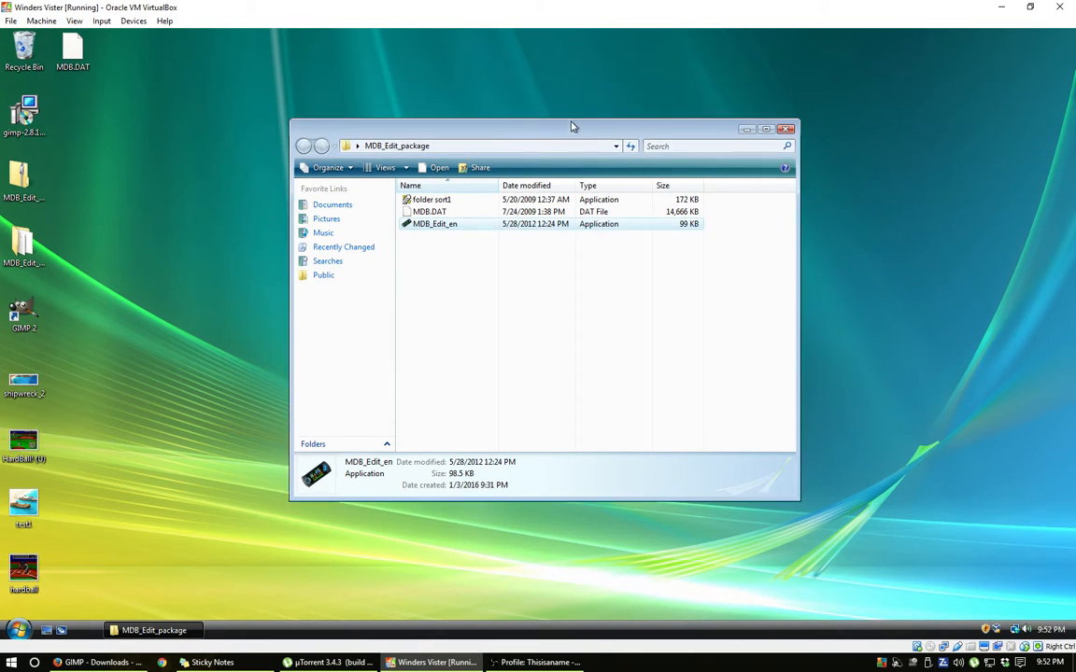
left_click_drag(572, 126, 570, 105)
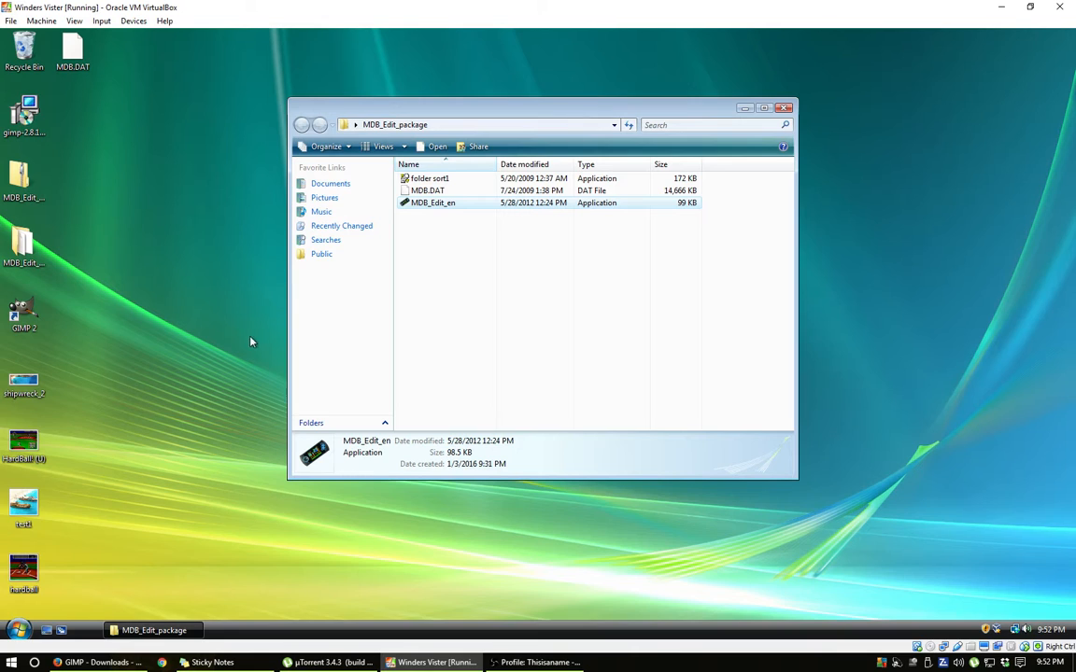
left_click(24, 315)
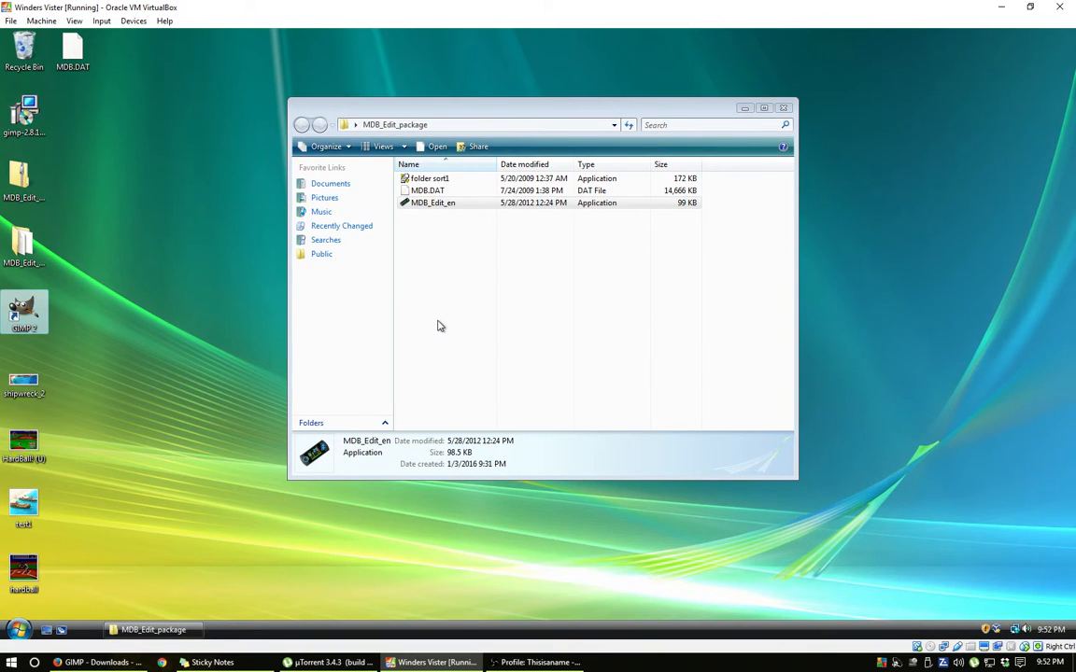
left_click(203, 311)
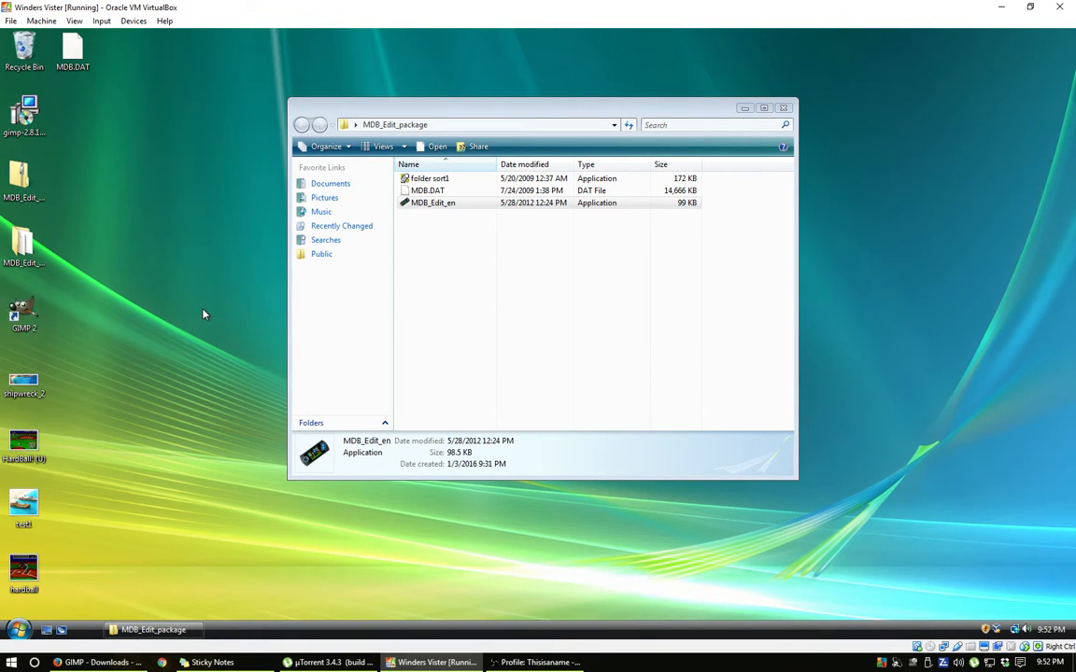